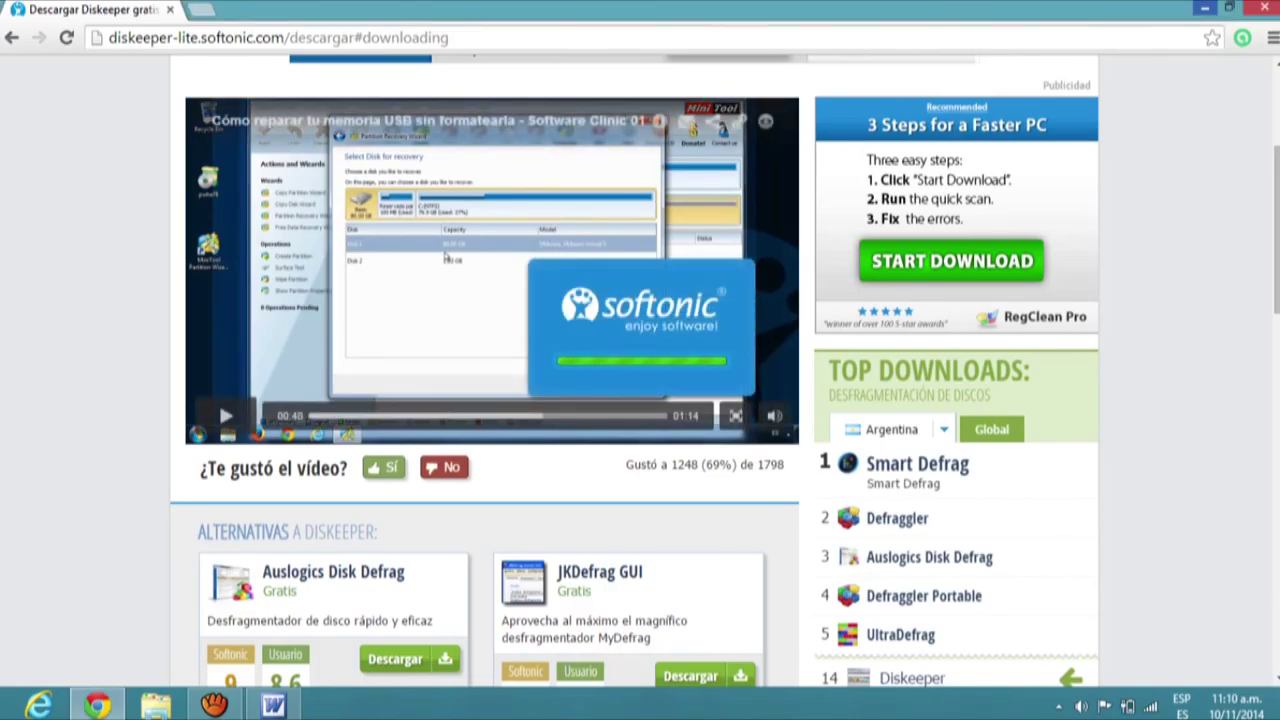
# Minimise the browser, read through the Softonic Downloader license agreement for Diskeeper to its end, and accept it.
pyautogui.click(1206, 12)
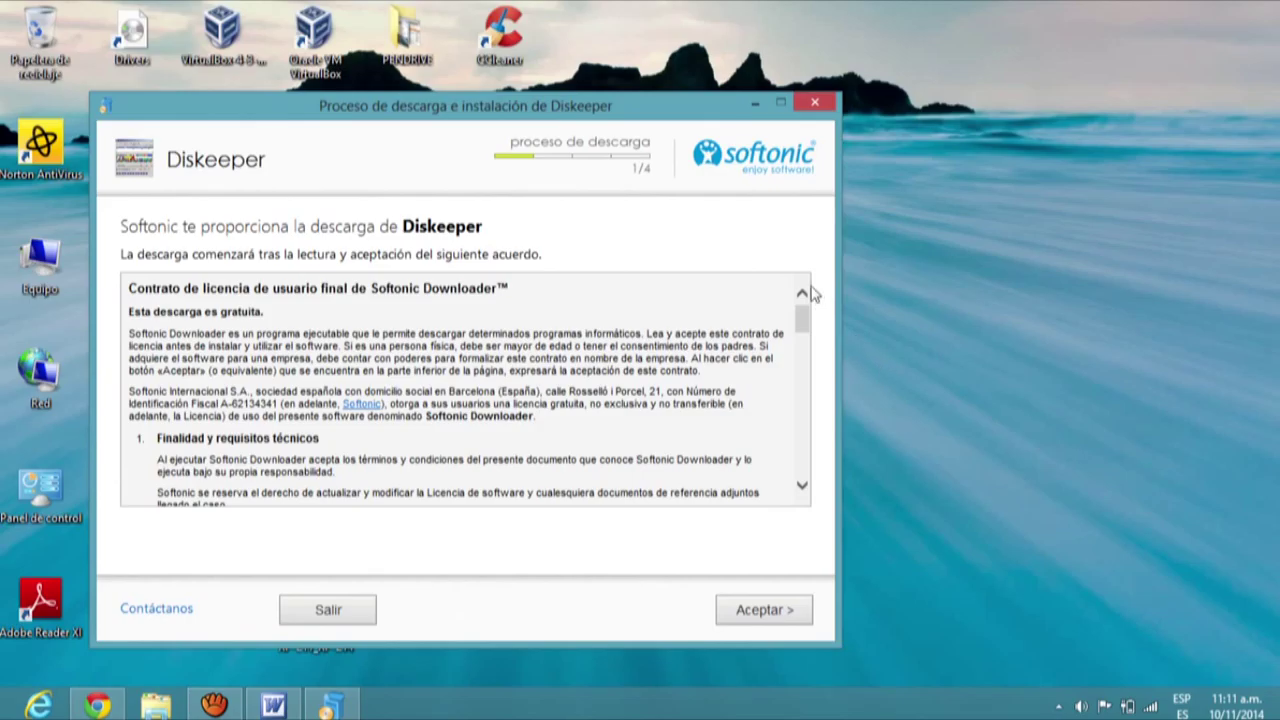
pyautogui.moveTo(802, 318); pyautogui.dragTo(802, 460)
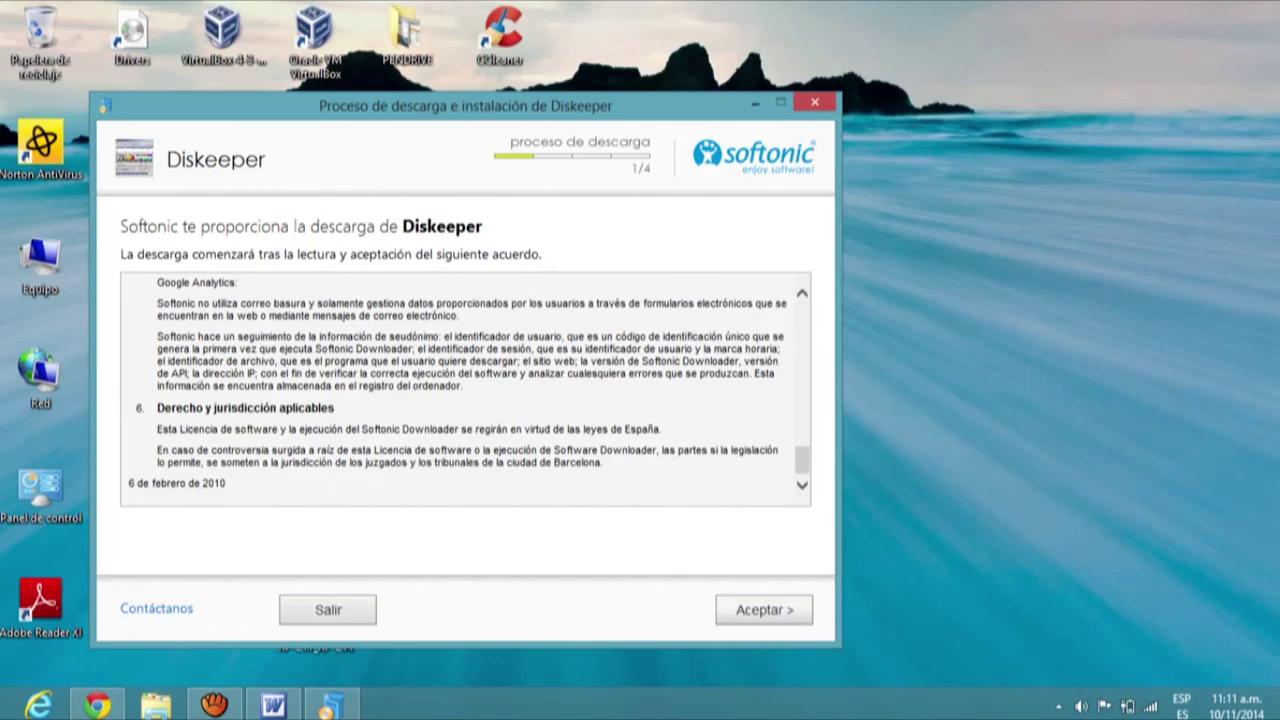
pyautogui.click(768, 611)
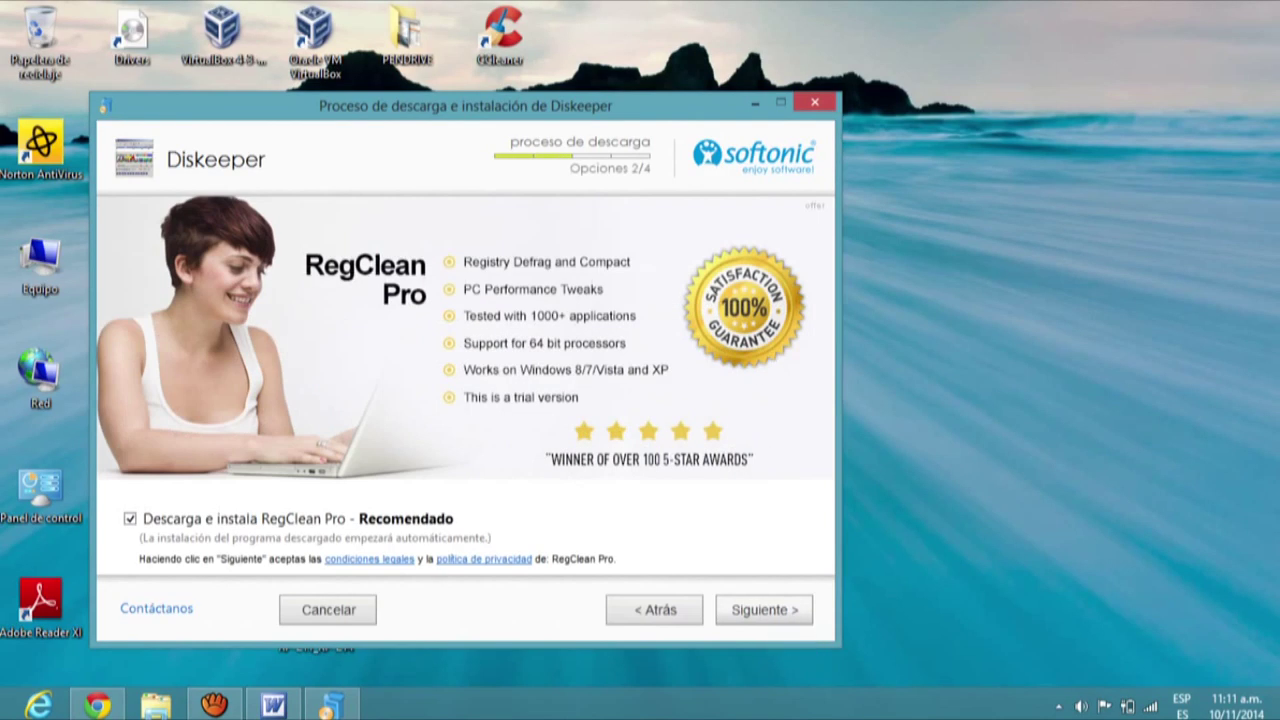
# Decline the RegClean Pro offer, keep the Express option for Iminent to start the Diskeeper download, and minimise the downloader.
pyautogui.click(130, 518)
pyautogui.click(764, 609)
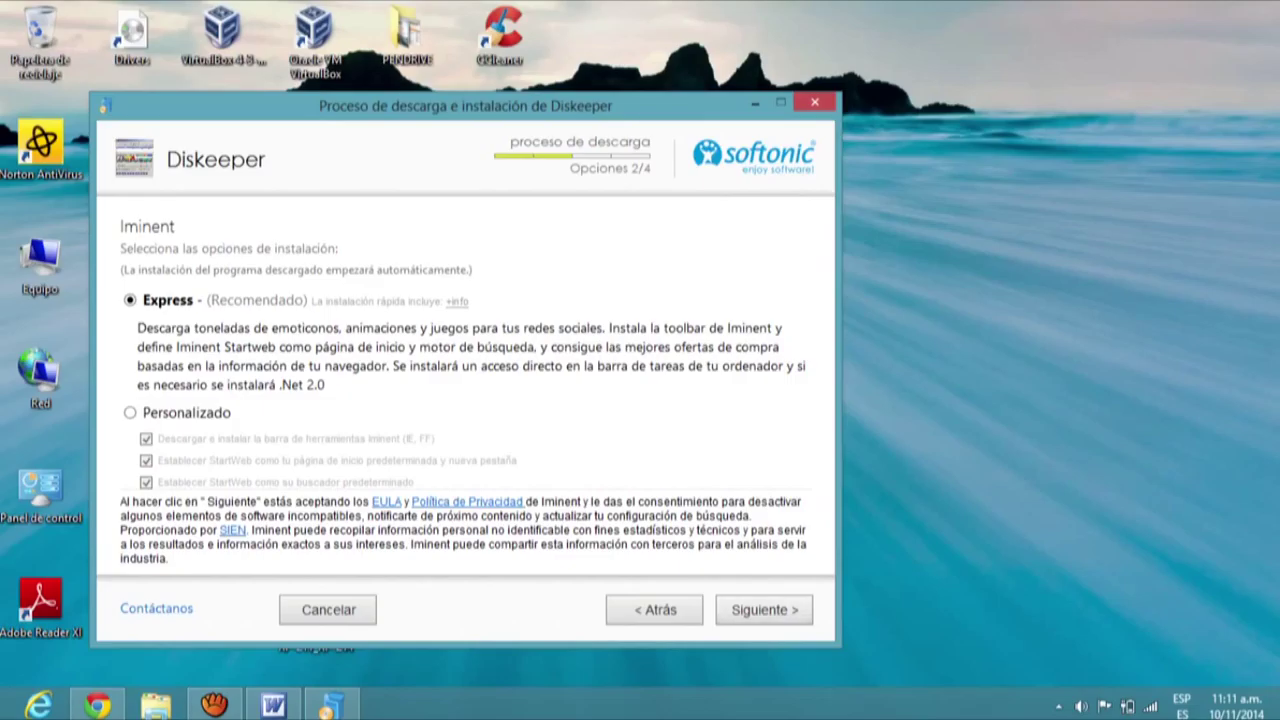
pyautogui.press('Return')
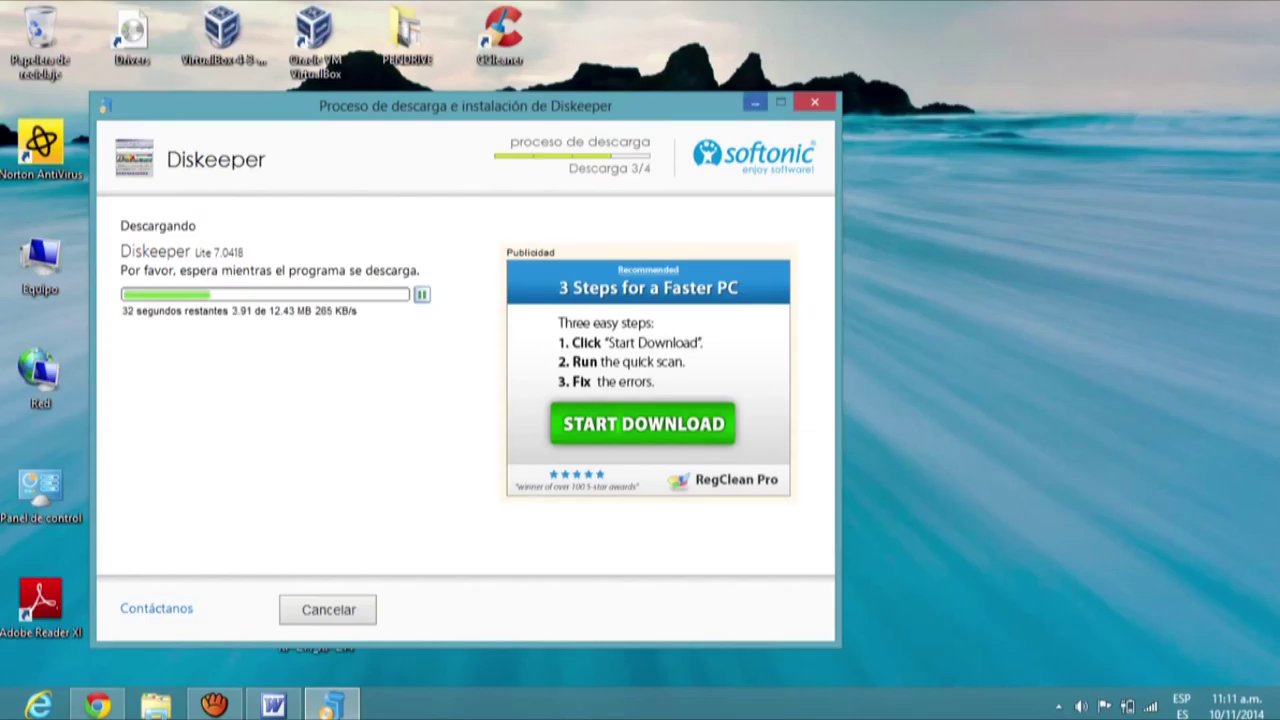
pyautogui.click(755, 101)
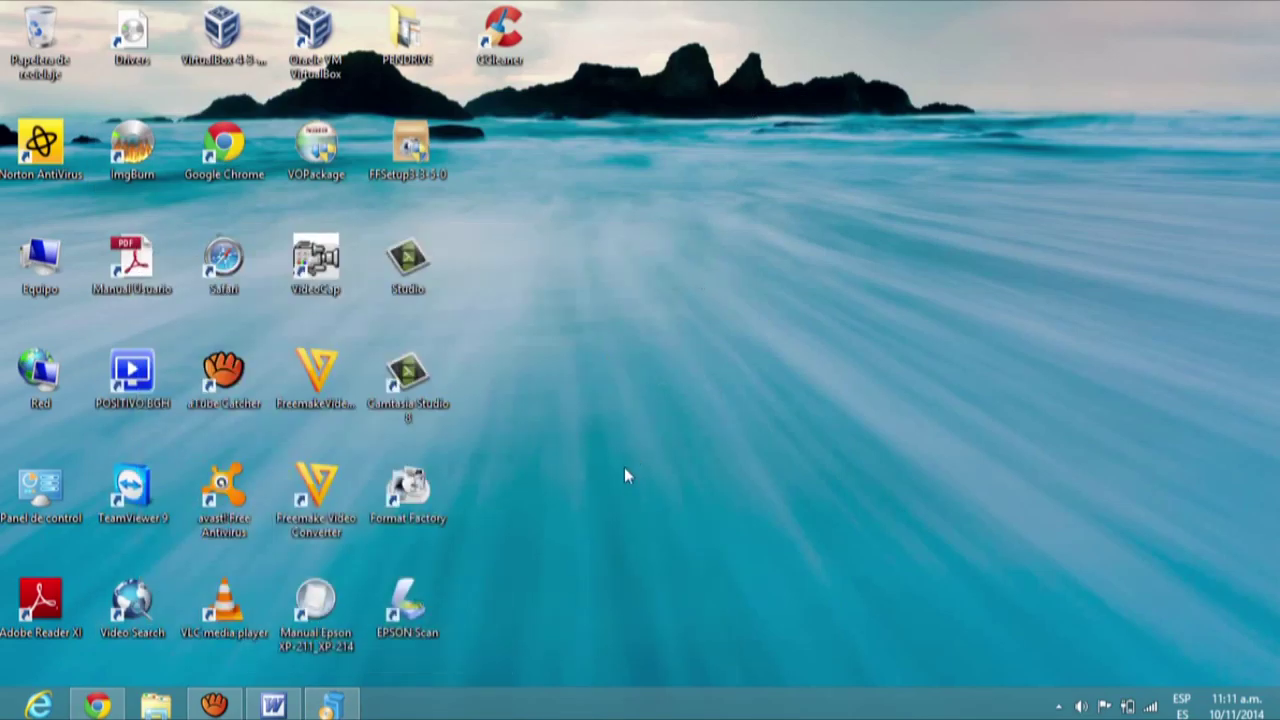
# Search the installed applications for "msconfig" and open the system configuration tool.
pyautogui.press('super')
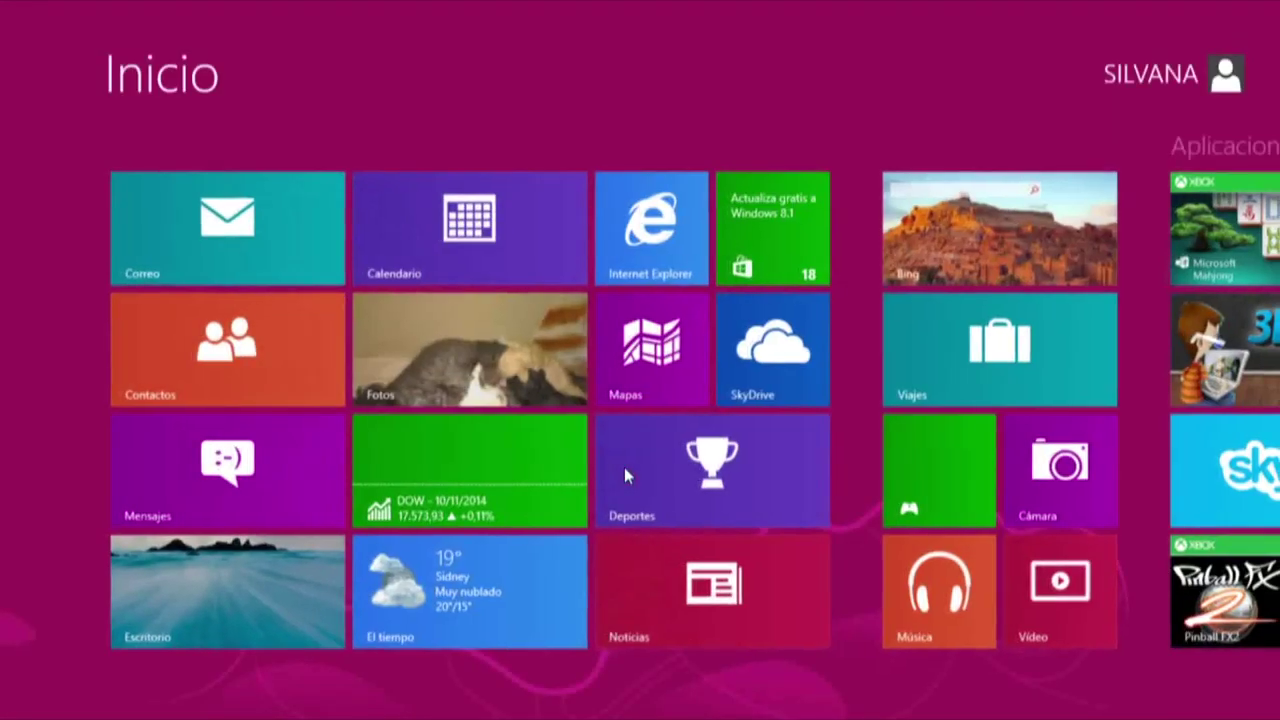
pyautogui.scroll(-5, 348, 712)
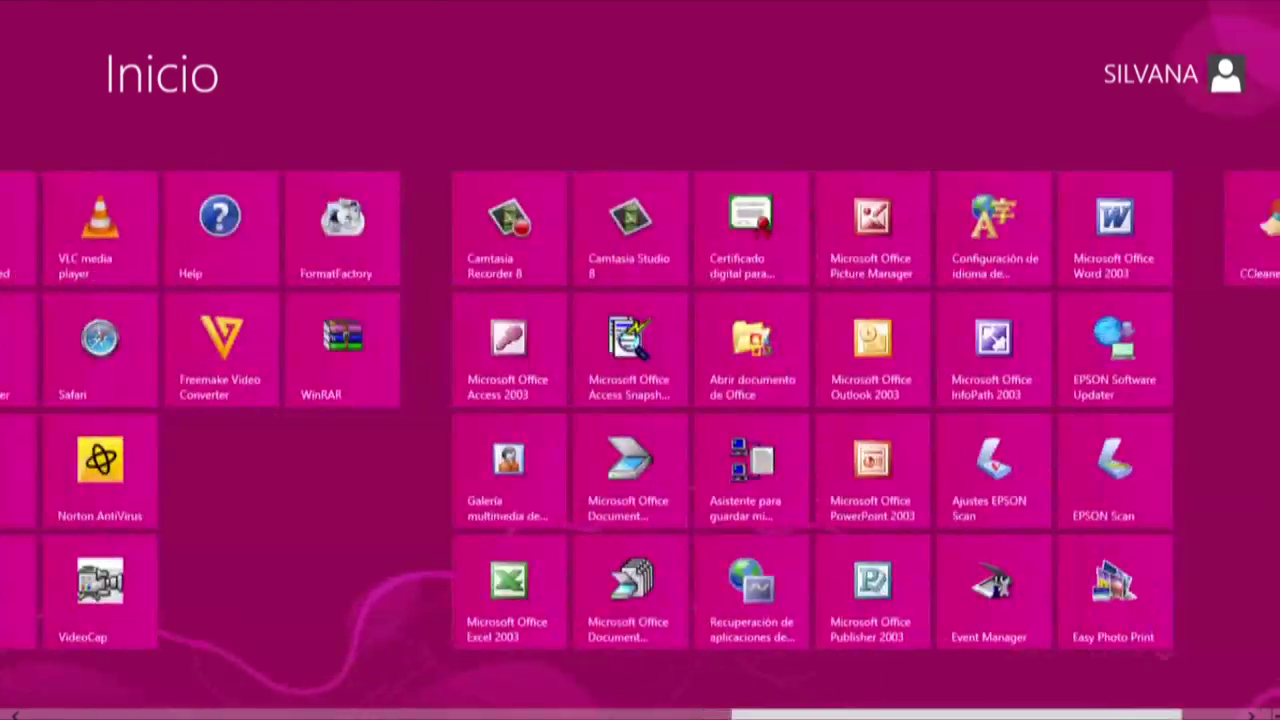
pyautogui.moveTo(1279, 719)
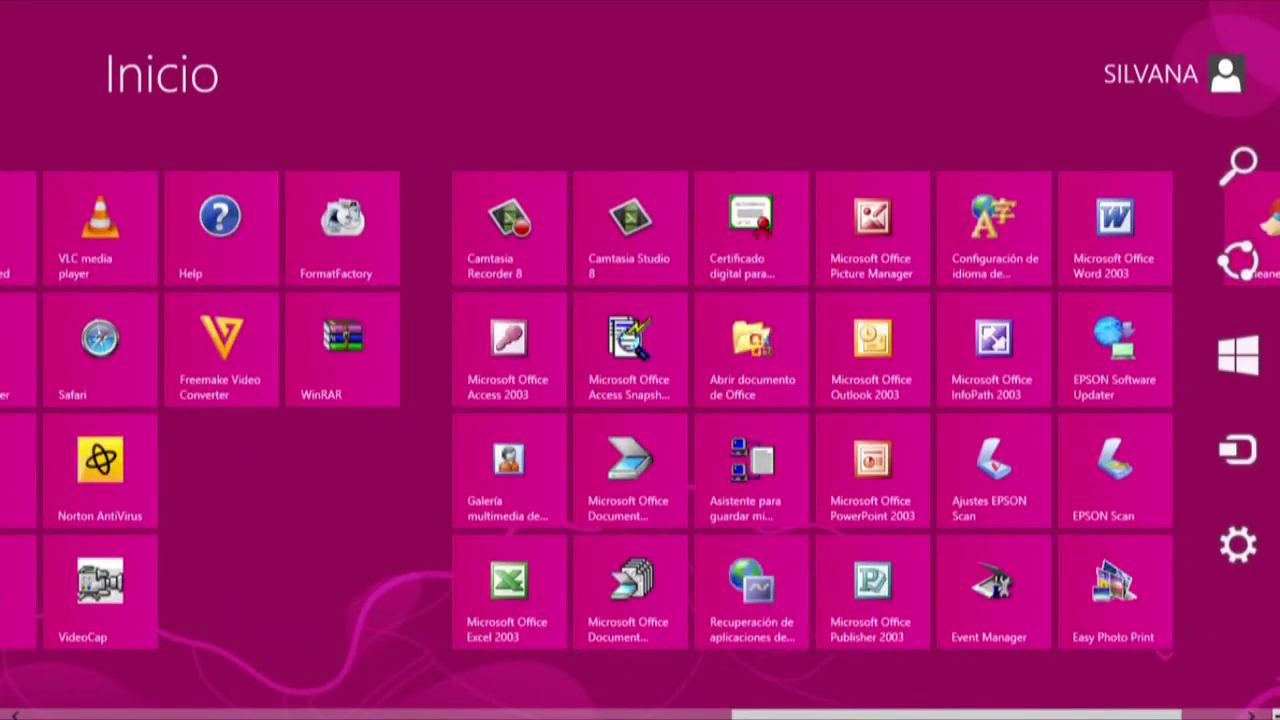
pyautogui.click(1232, 172)
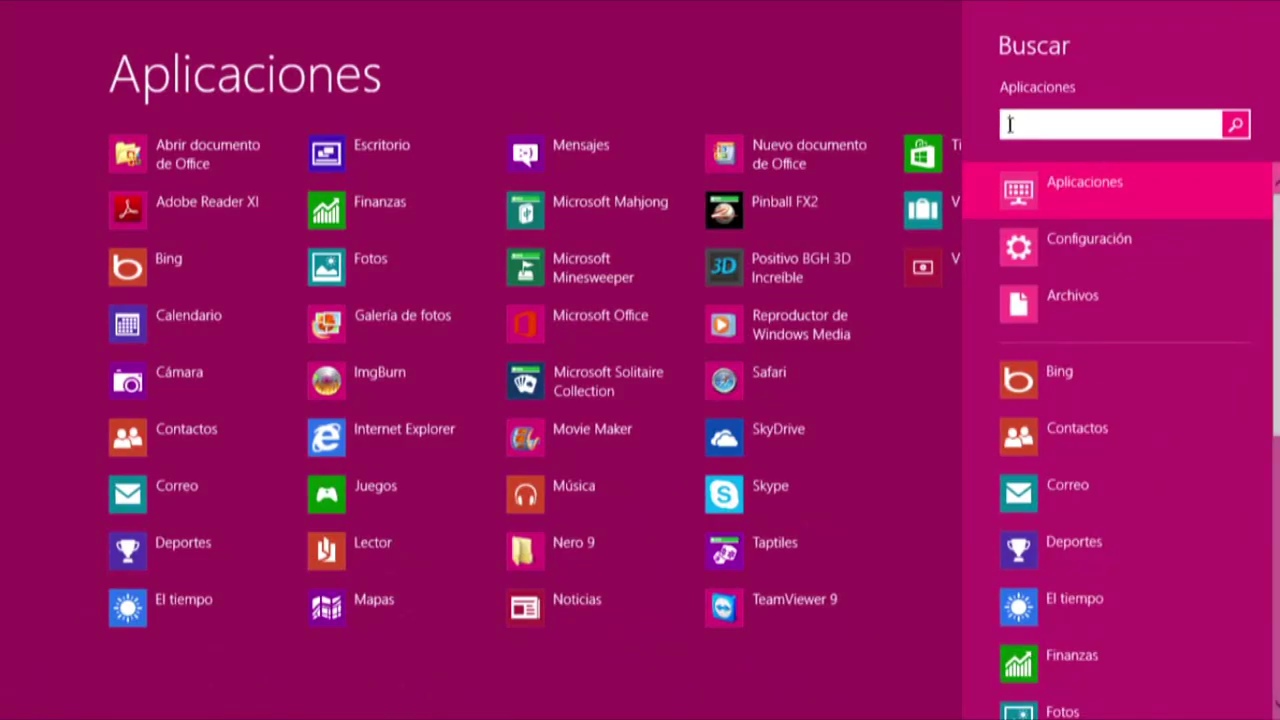
pyautogui.write('msco')
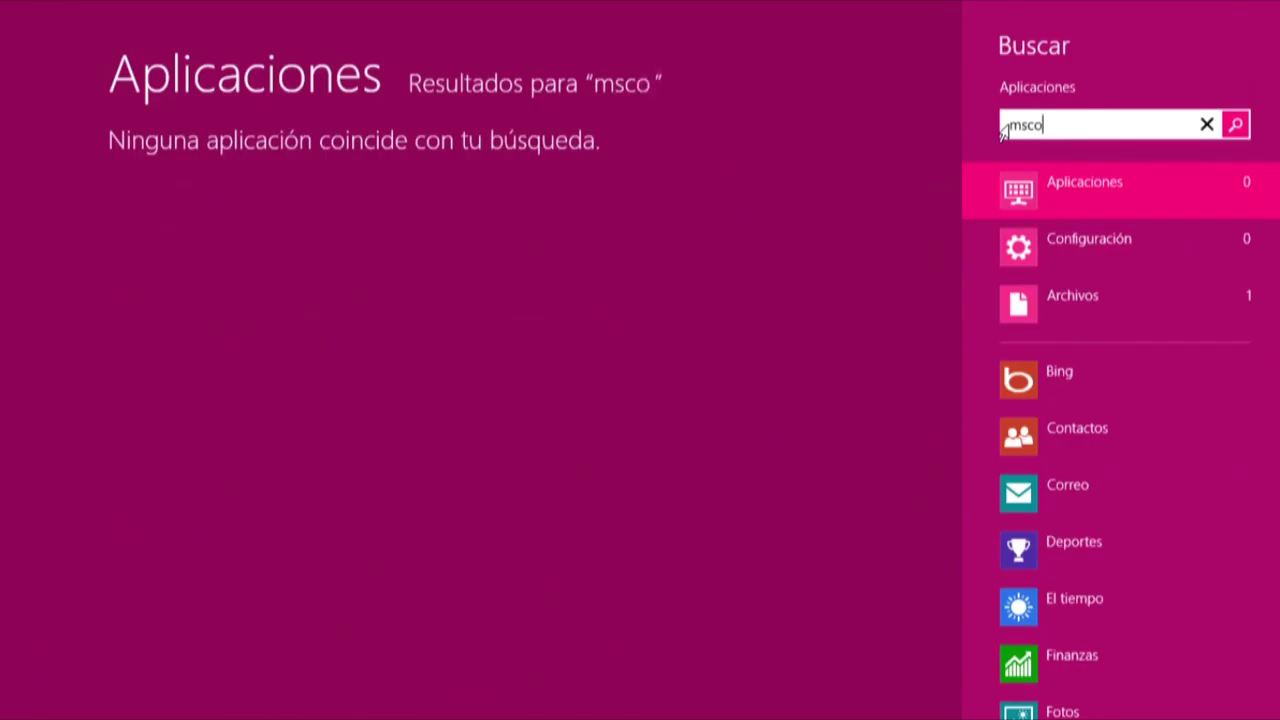
pyautogui.write('nfig')
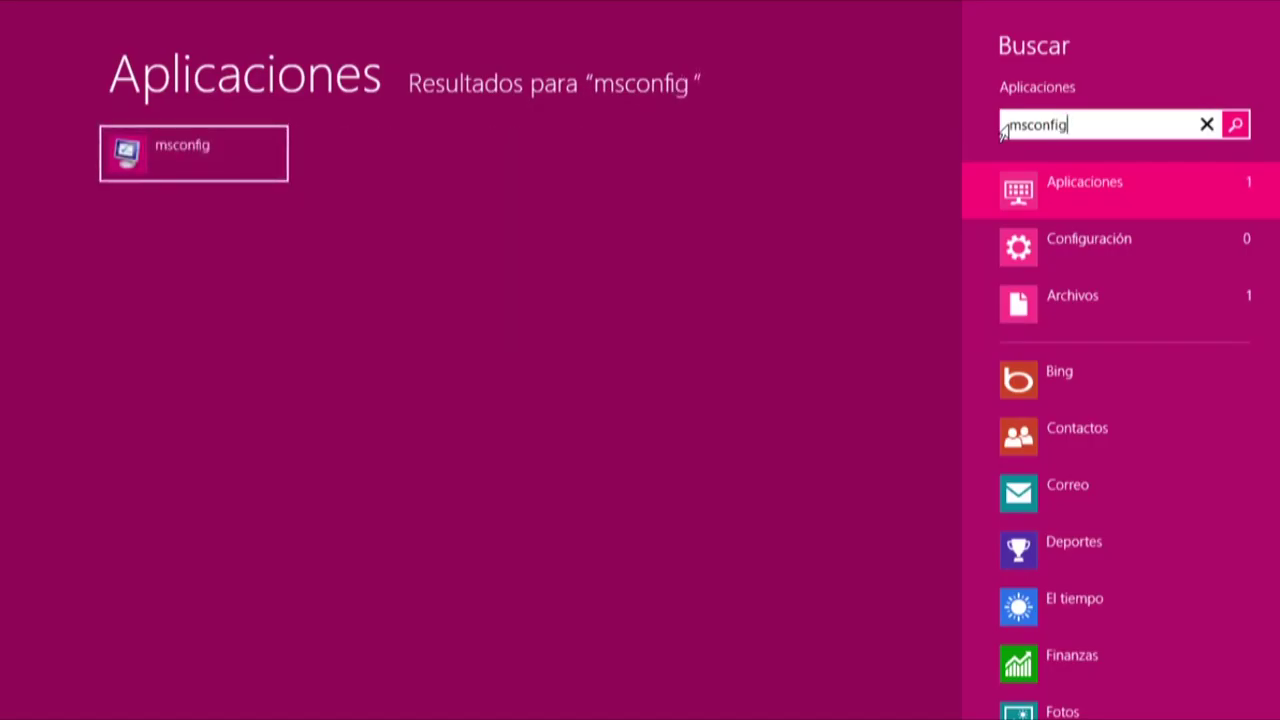
pyautogui.click(253, 152)
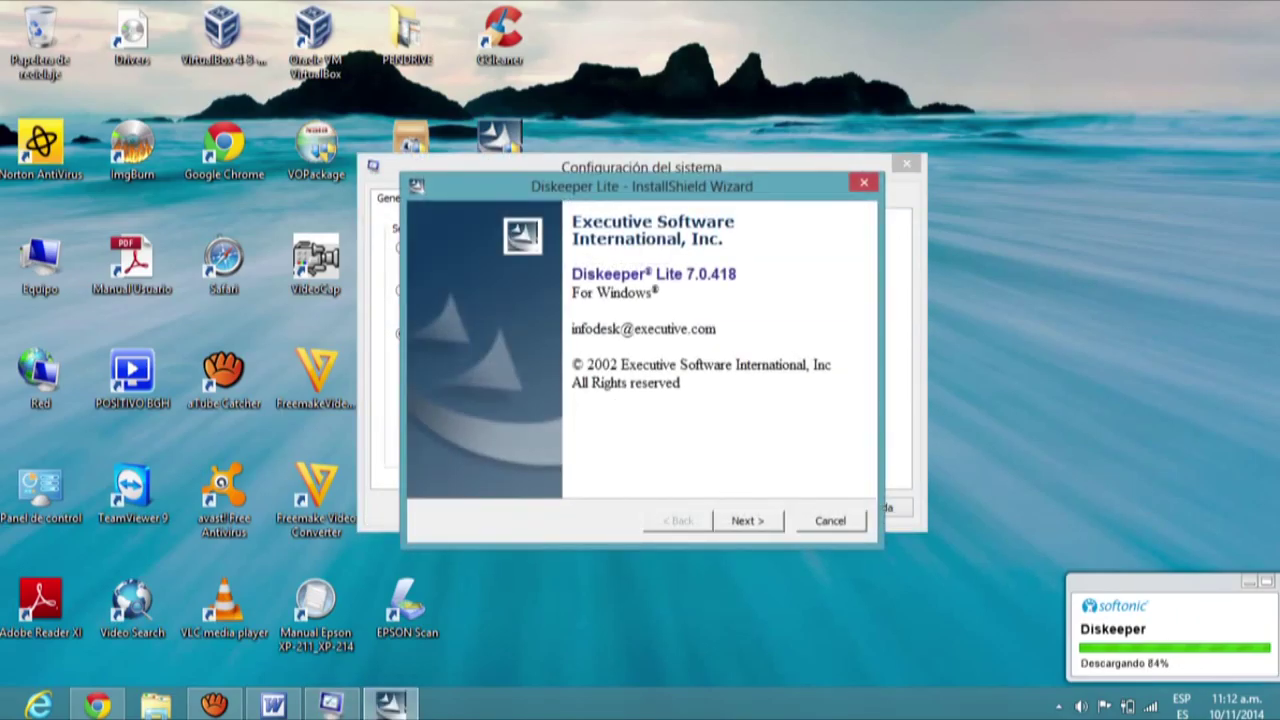
# Move the Diskeeper Lite installer window clear of System Configuration and continue past its opening page.
pyautogui.moveTo(547, 189); pyautogui.dragTo(902, 75)
pyautogui.click(1103, 407)
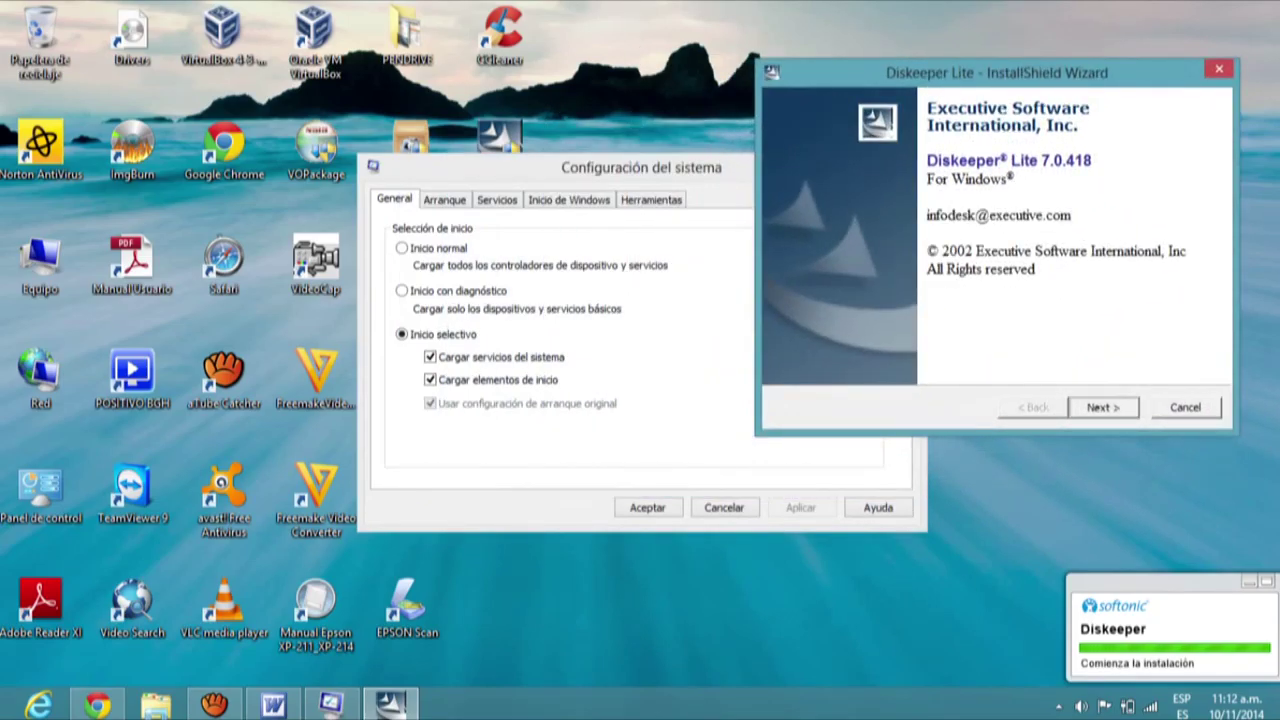
pyautogui.click(1103, 407)
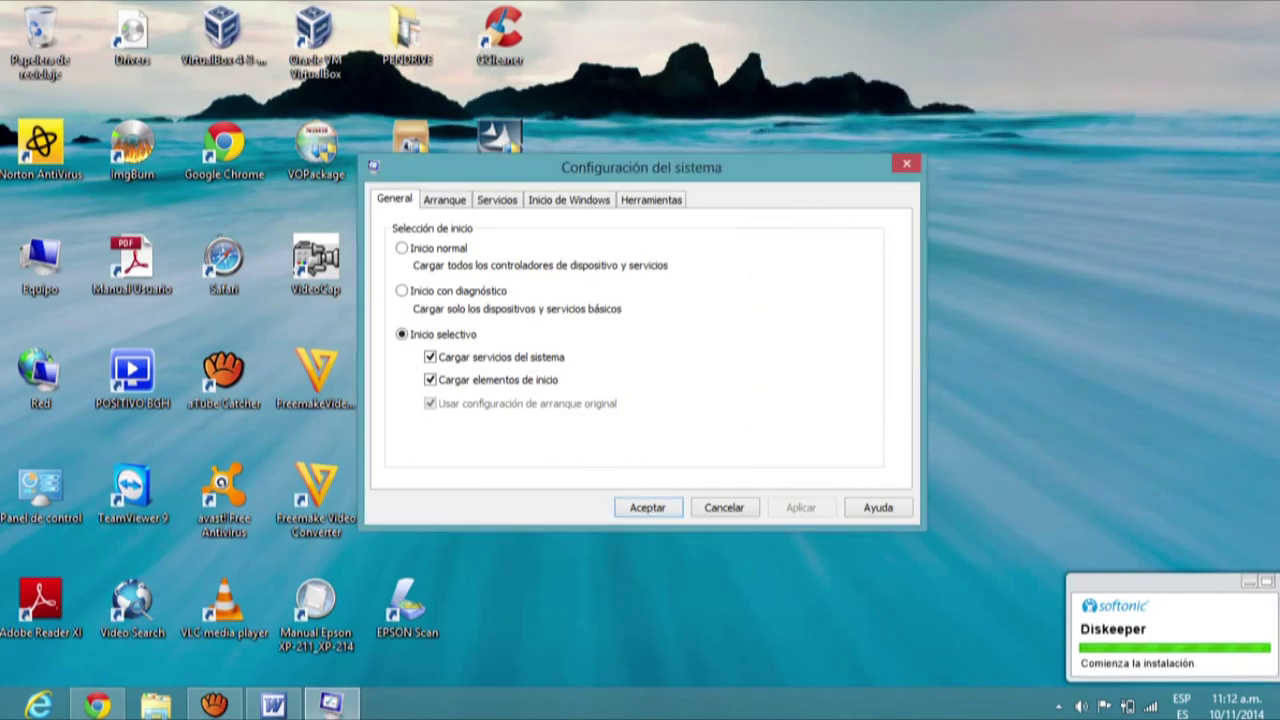
# Examine the Windows startup programs in Task Manager, reached from System Configuration, then close the antivirus alert and both windows.
pyautogui.moveTo(560, 281); pyautogui.dragTo(1045, 7)
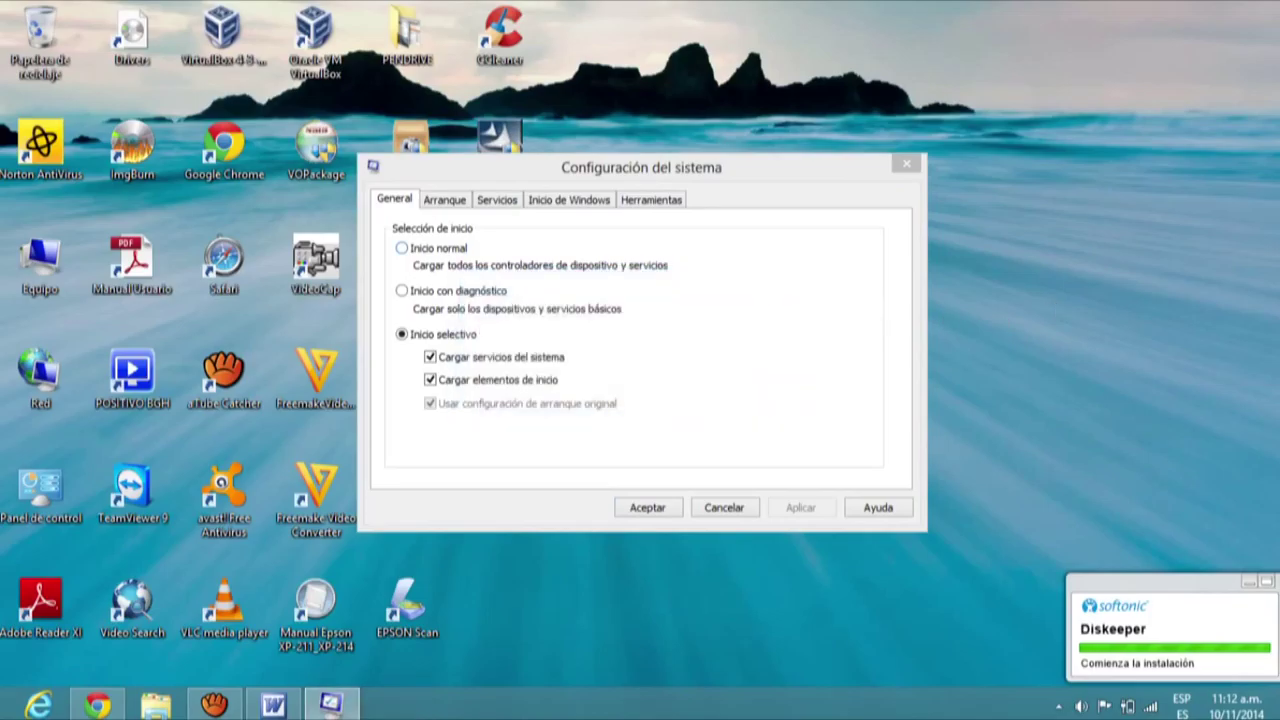
pyautogui.click(568, 199)
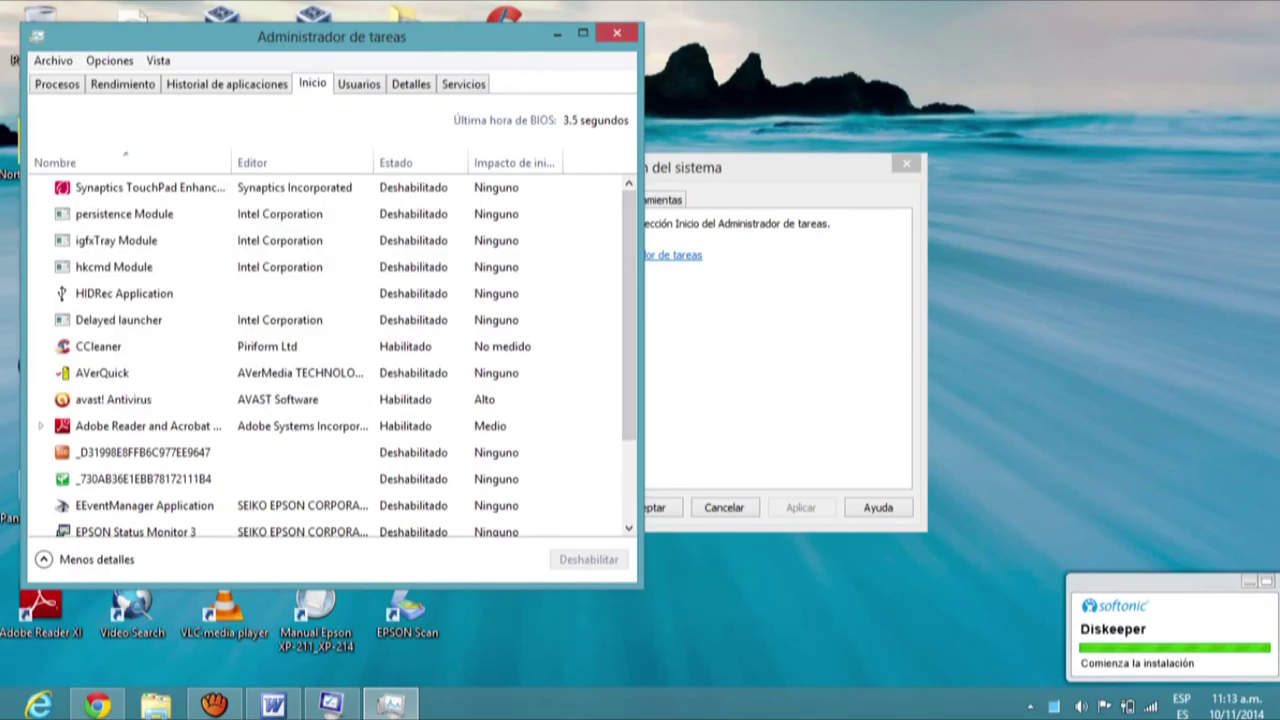
pyautogui.moveTo(331, 36); pyautogui.dragTo(941, 25)
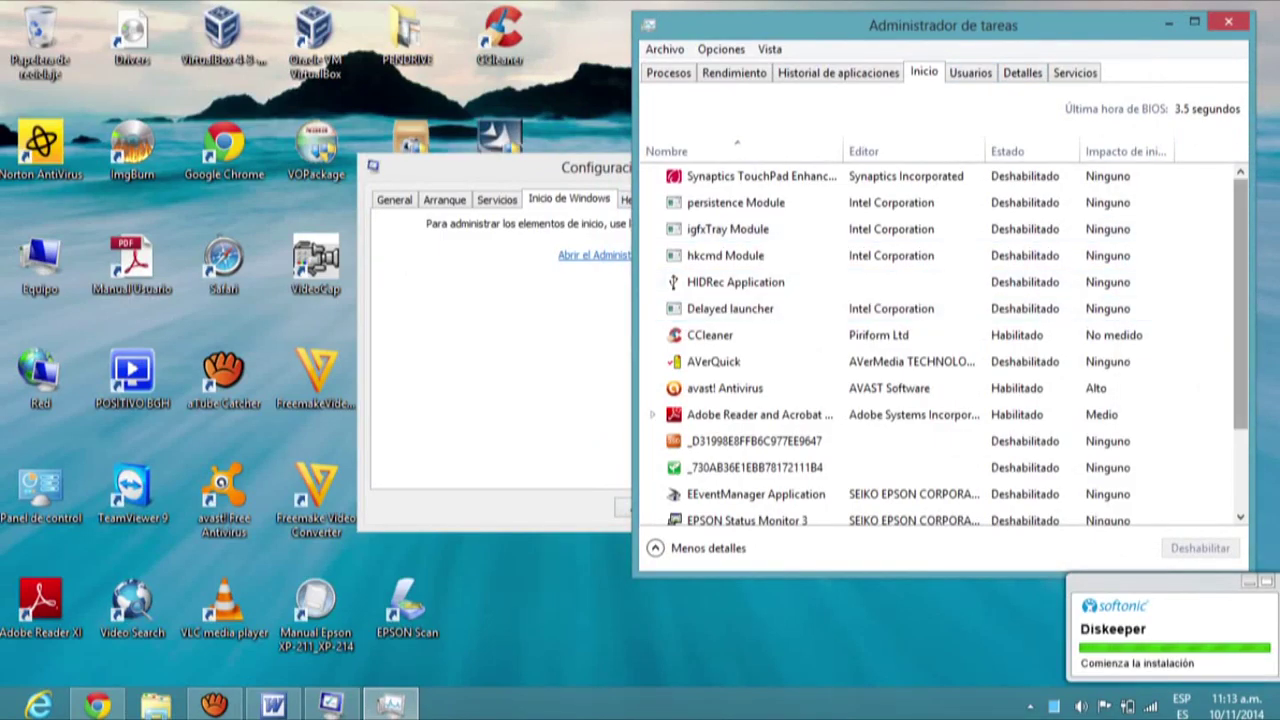
pyautogui.scroll(-2, 760, 308)
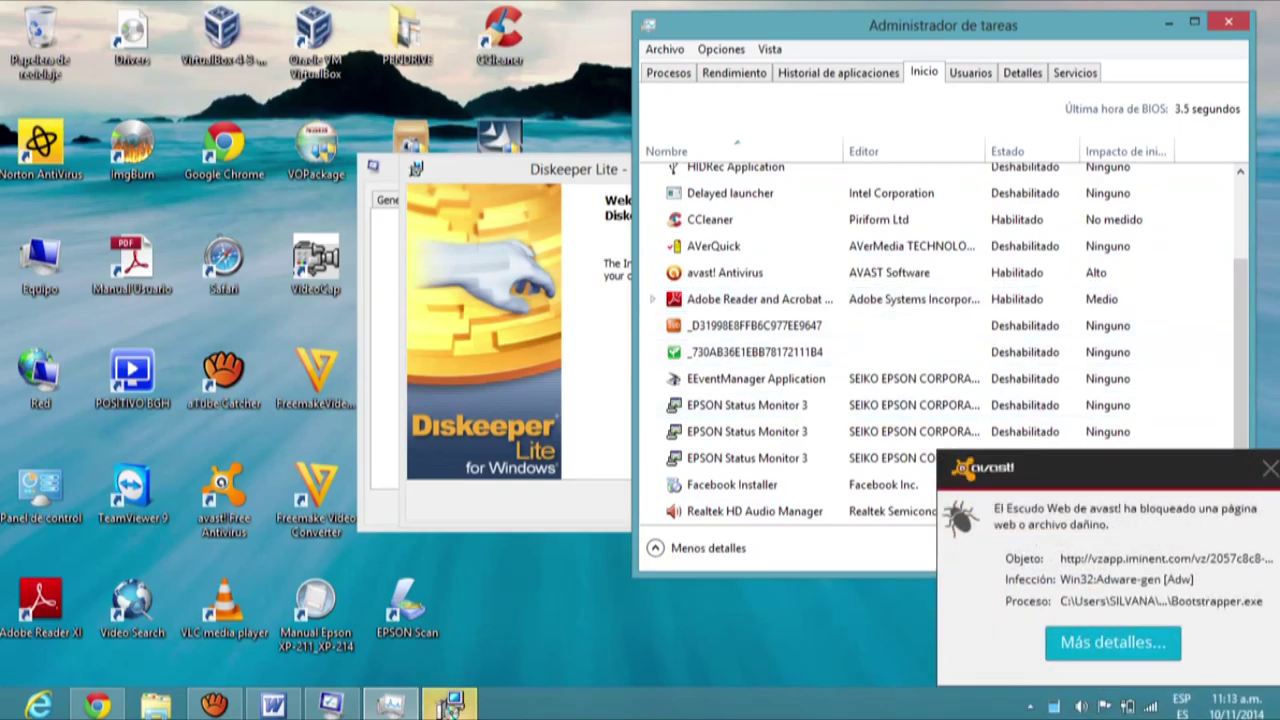
pyautogui.click(1270, 470)
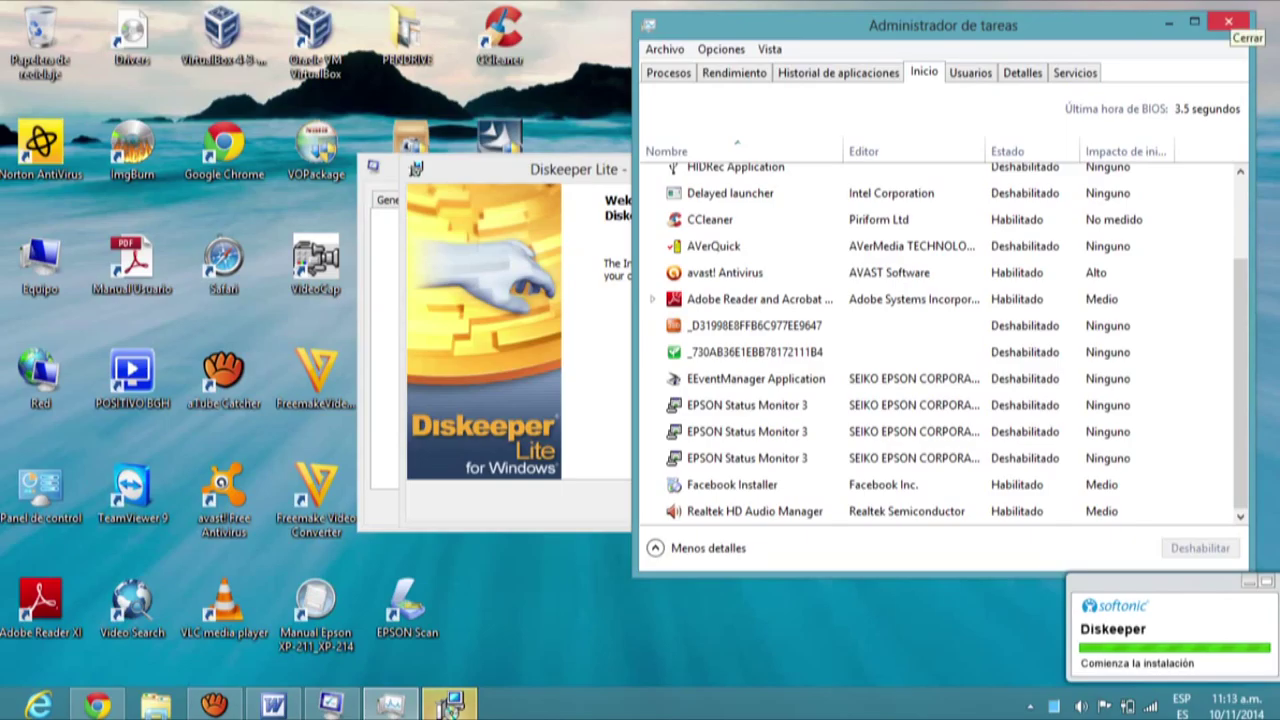
pyautogui.click(1228, 21)
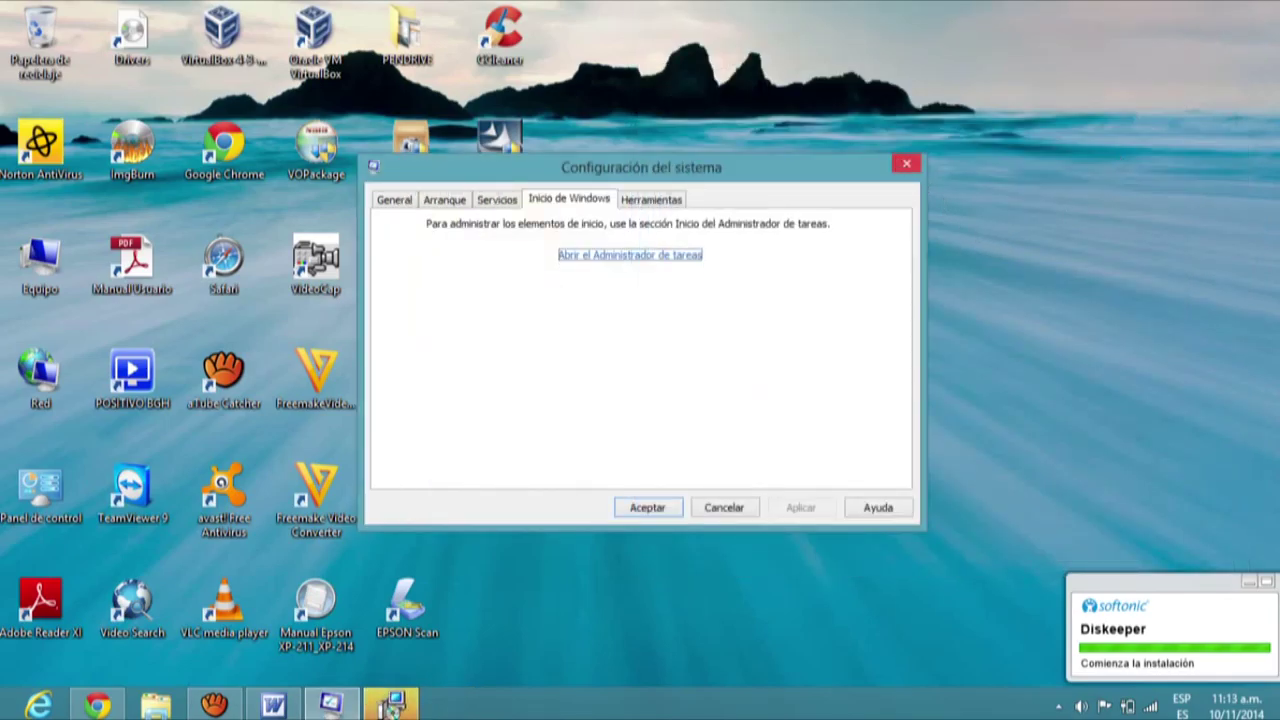
pyautogui.click(906, 163)
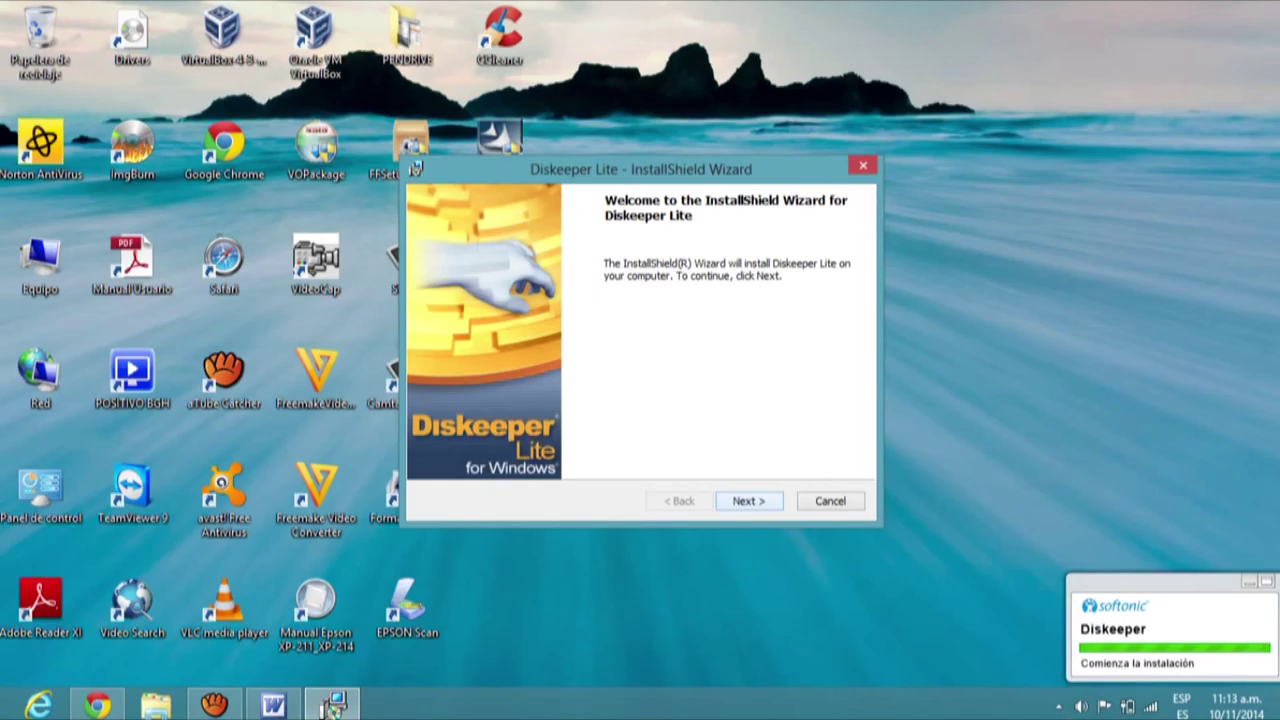
# Accept the Diskeeper Lite license terms, continue to the destination folder choice, and dismiss the avast! alert.
pyautogui.press('Return')
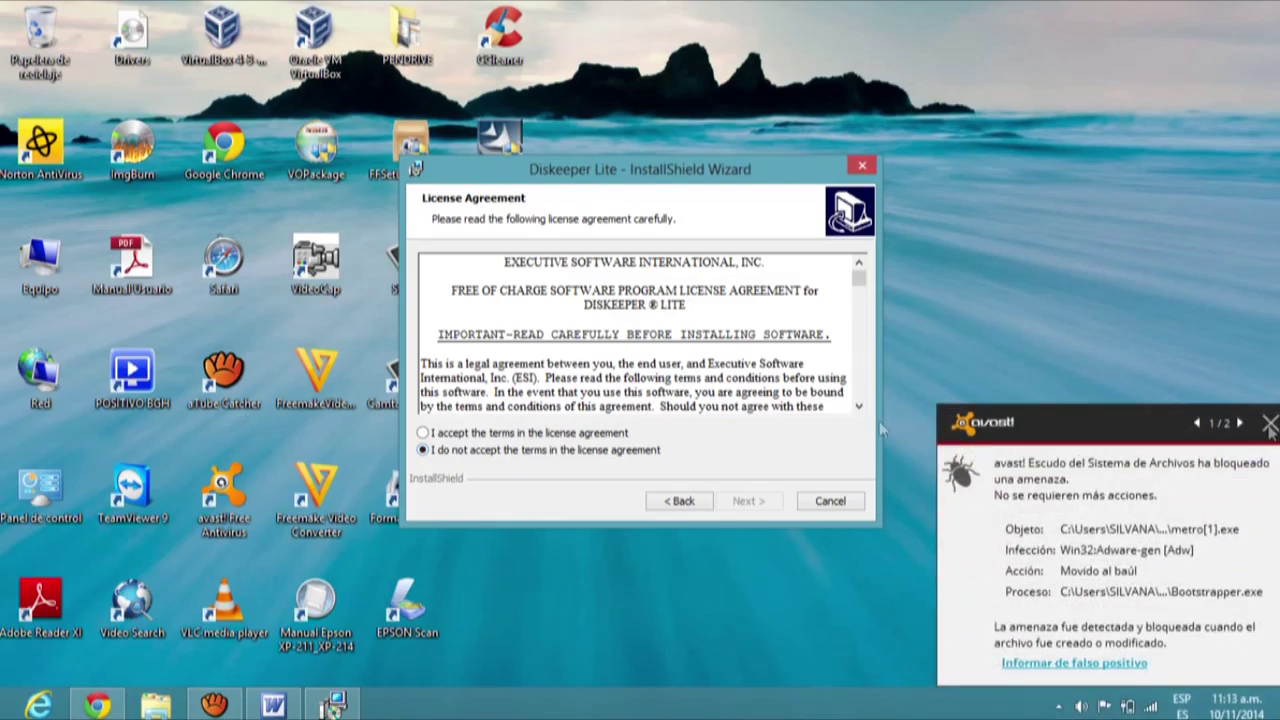
pyautogui.press('Up')
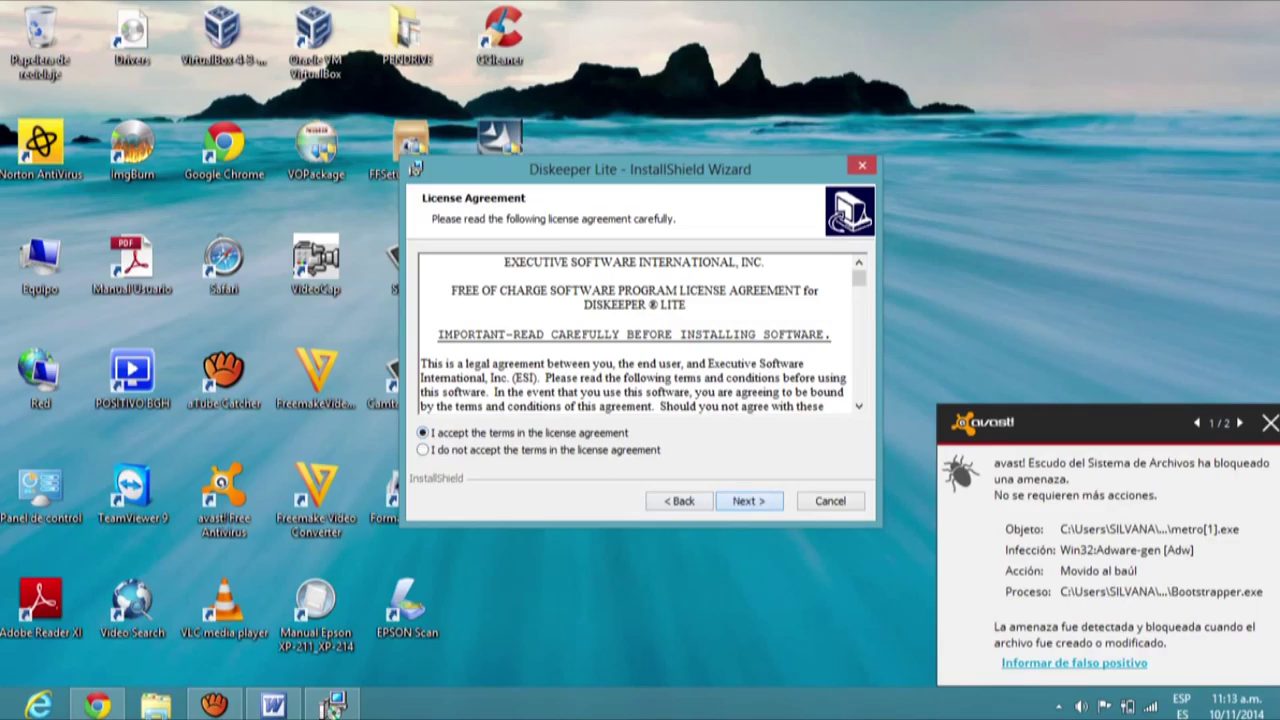
pyautogui.click(749, 501)
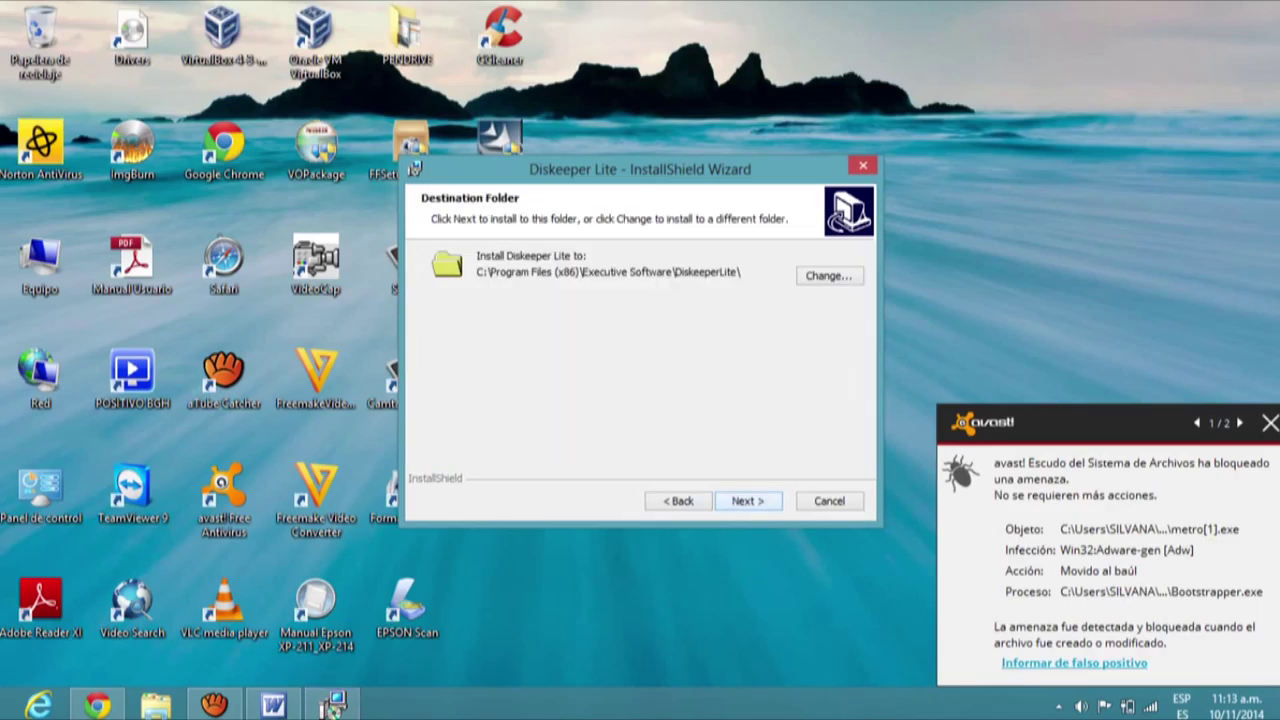
pyautogui.click(1270, 422)
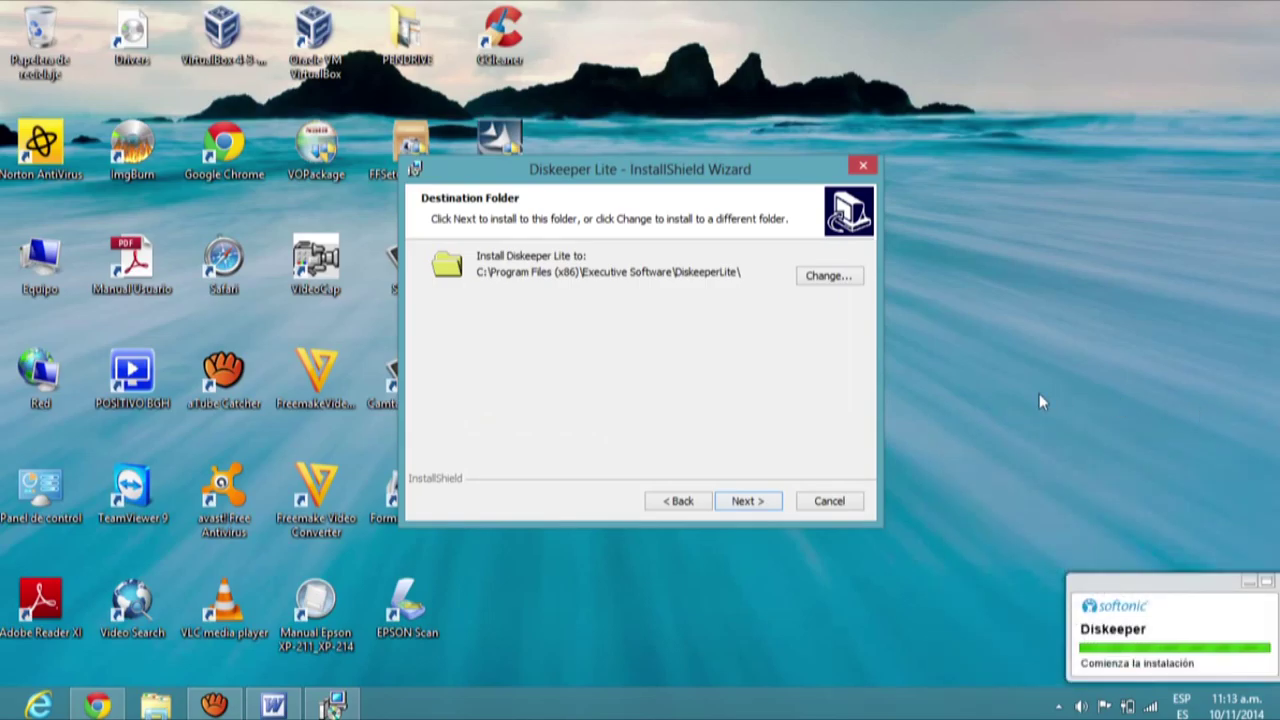
# Install Diskeeper Lite in the default folder and close the finished installer, the Softonic downloader and the Iminent web page.
pyautogui.click(746, 505)
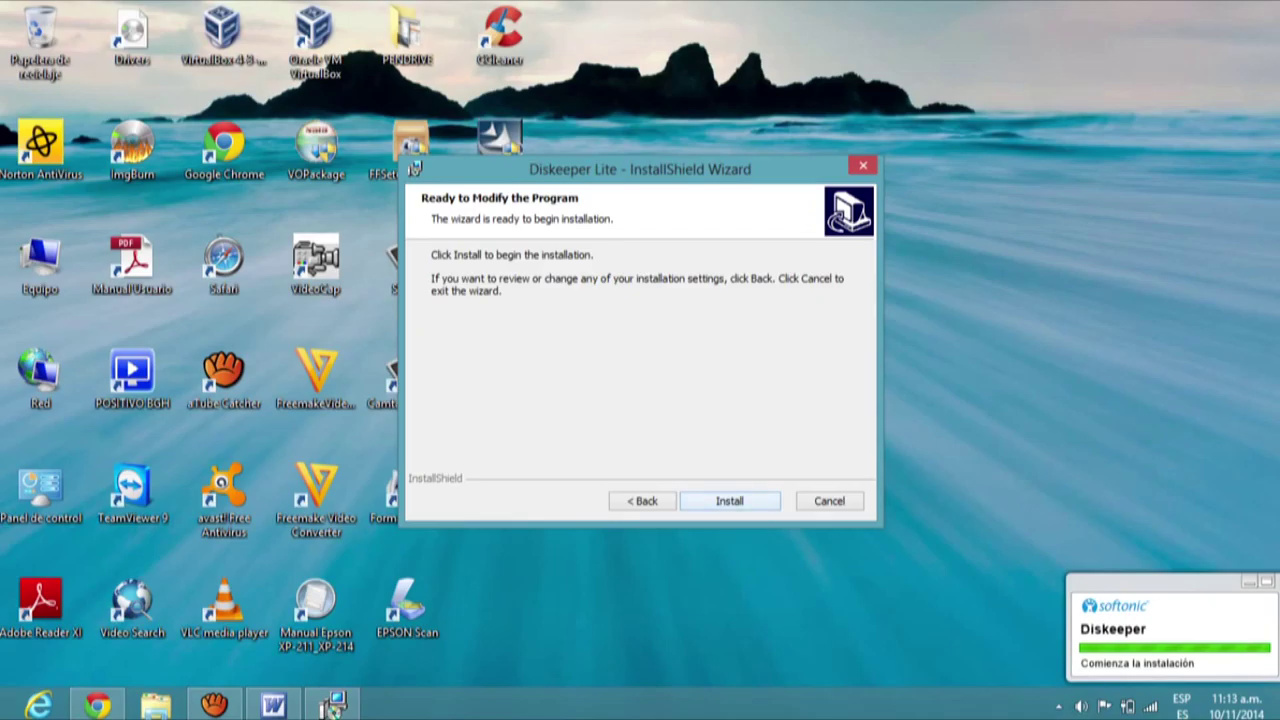
pyautogui.press('Return')
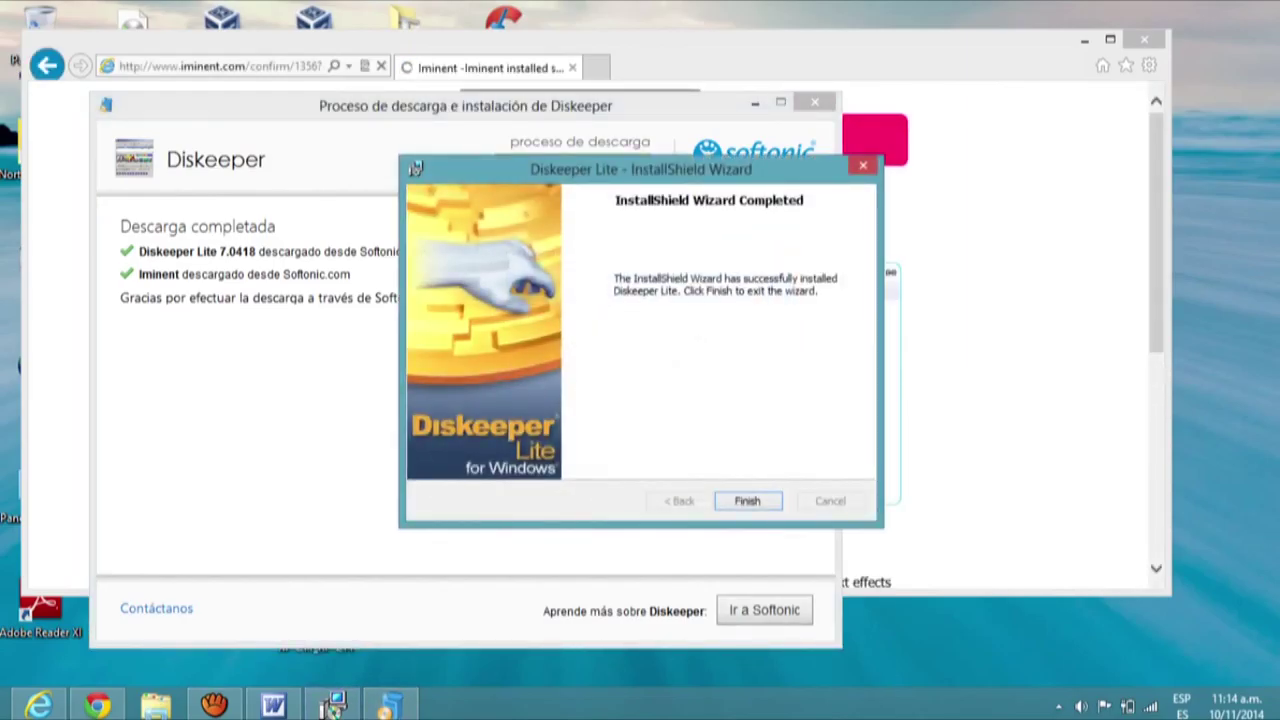
pyautogui.press('Return')
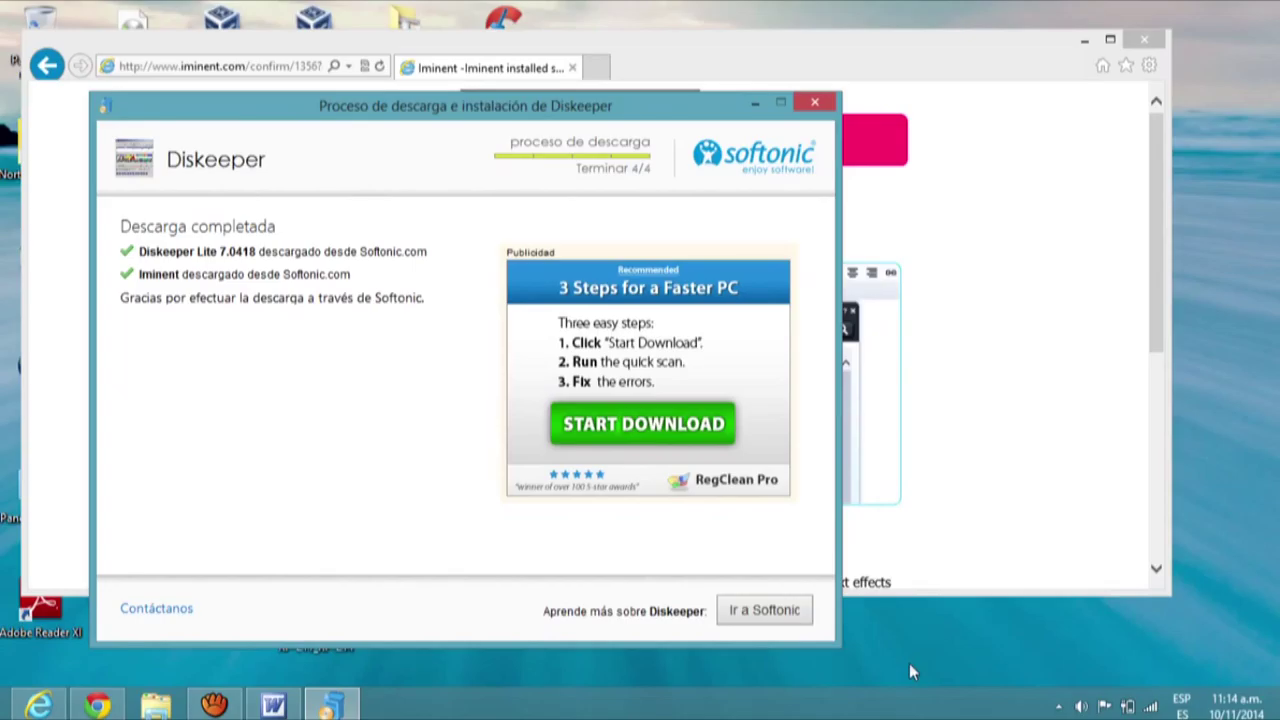
pyautogui.click(815, 101)
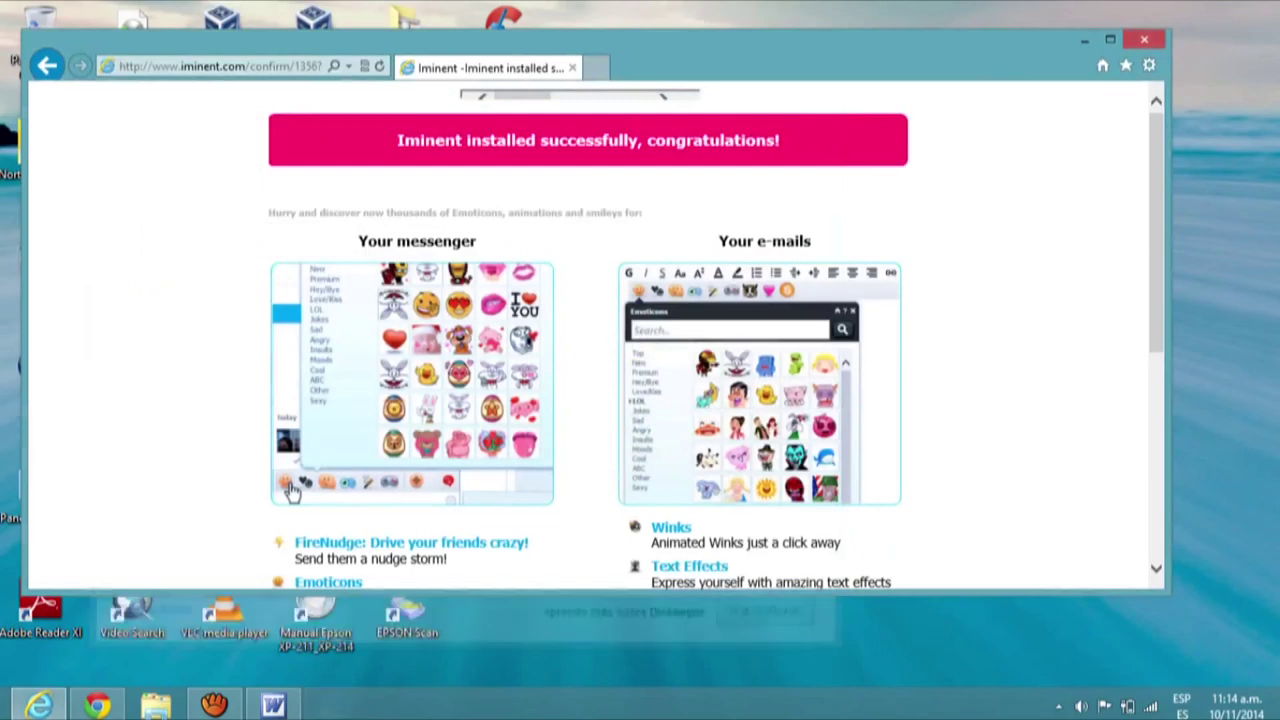
pyautogui.click(1144, 39)
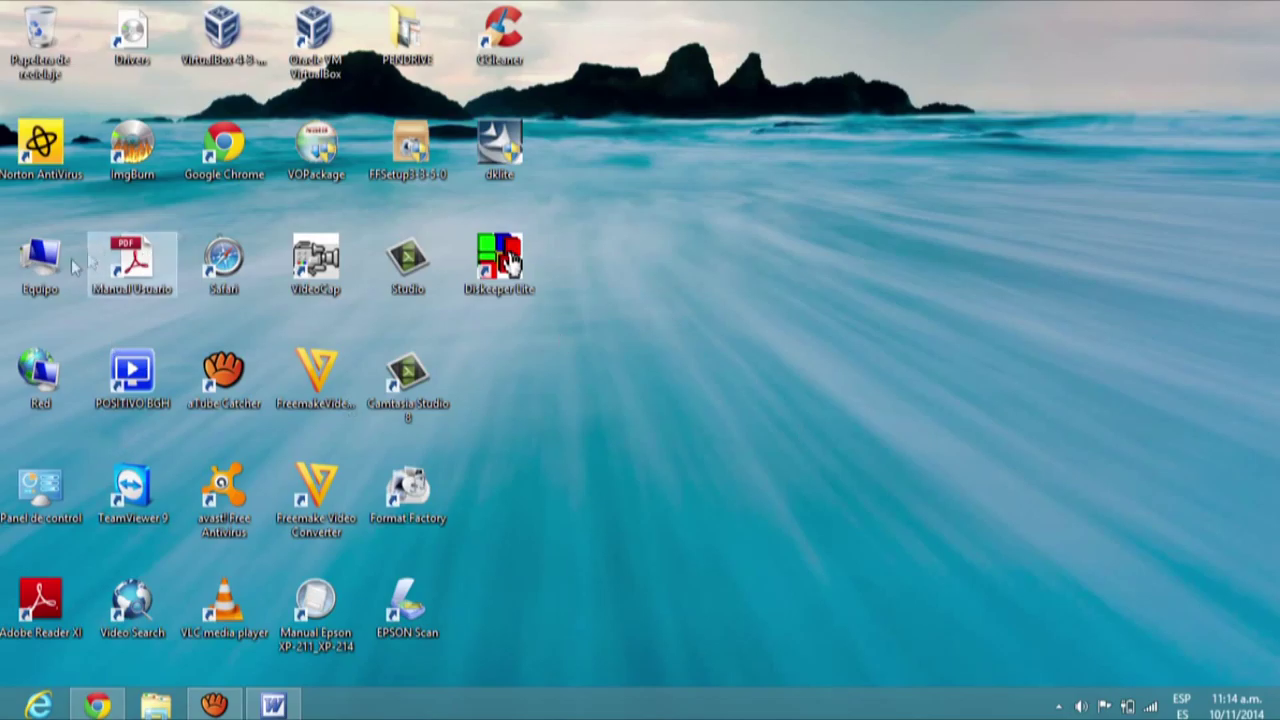
# Open Equipo in a maximised window and show the properties of the Windows (C:) drive, moving the dialog aside.
pyautogui.doubleClick(42, 258)
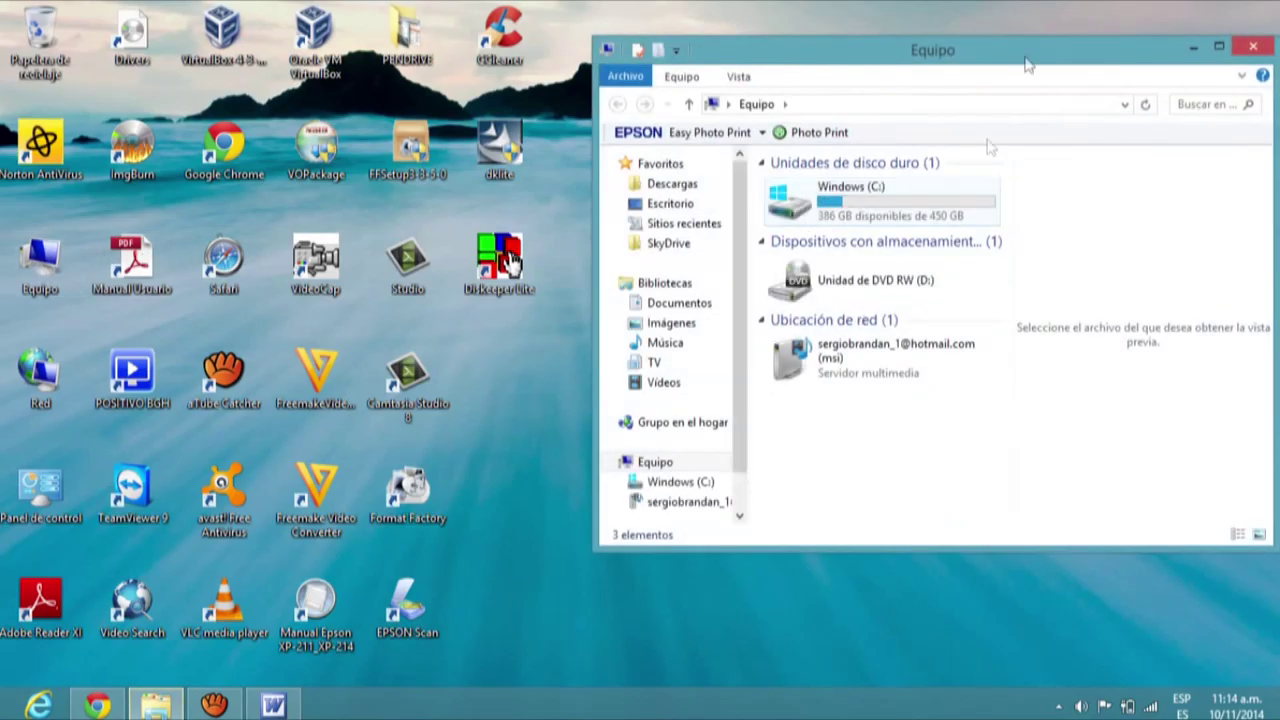
pyautogui.doubleClick(1027, 60)
pyautogui.rightClick(319, 152)
pyautogui.click(303, 151)
pyautogui.rightClick(303, 151)
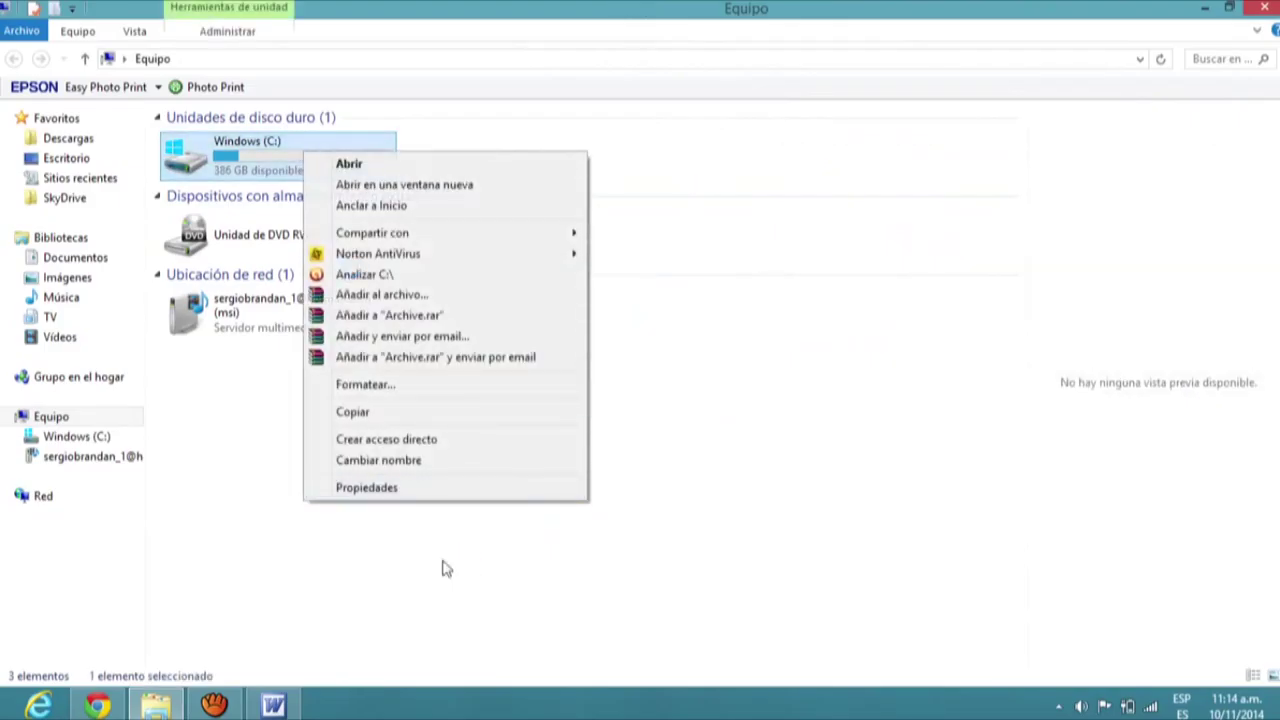
pyautogui.click(397, 490)
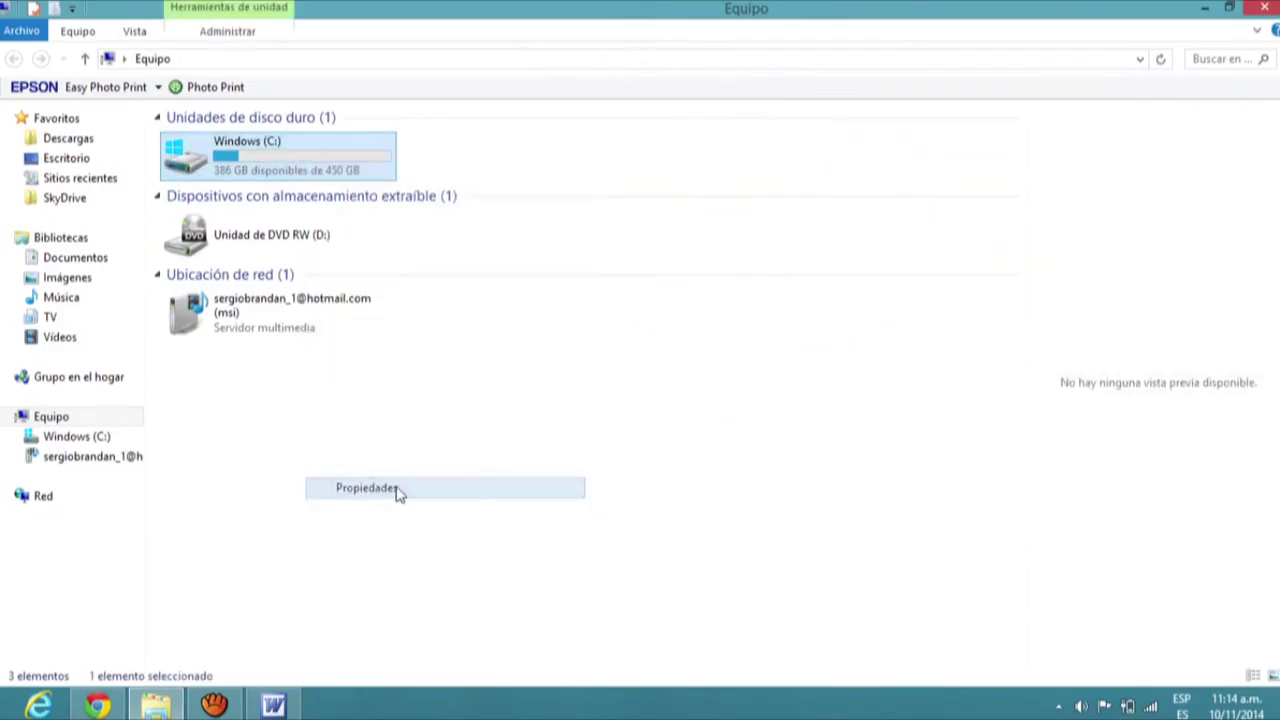
pyautogui.moveTo(518, 176); pyautogui.dragTo(928, 101)
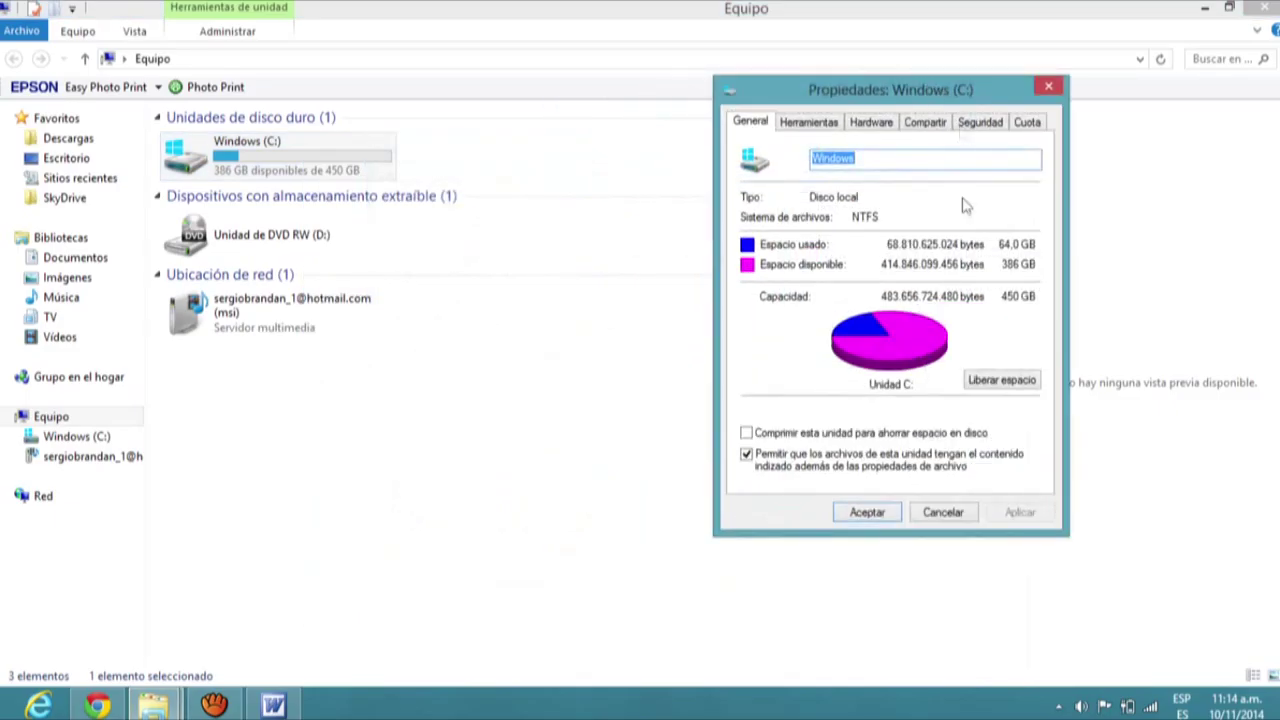
# Open Optimizar unidades from the Windows (C:) properties, analyze the Windows (C:) drive, and close the properties dialog.
pyautogui.click(810, 122)
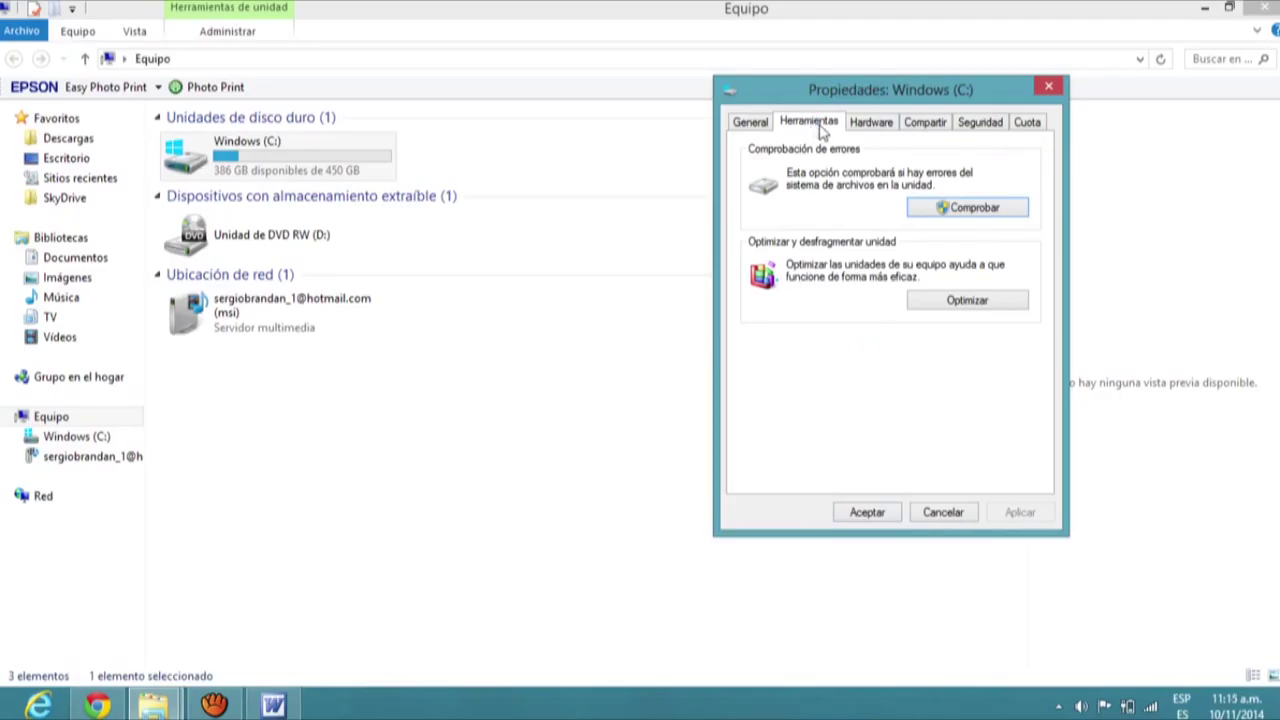
pyautogui.click(972, 299)
pyautogui.click(987, 312)
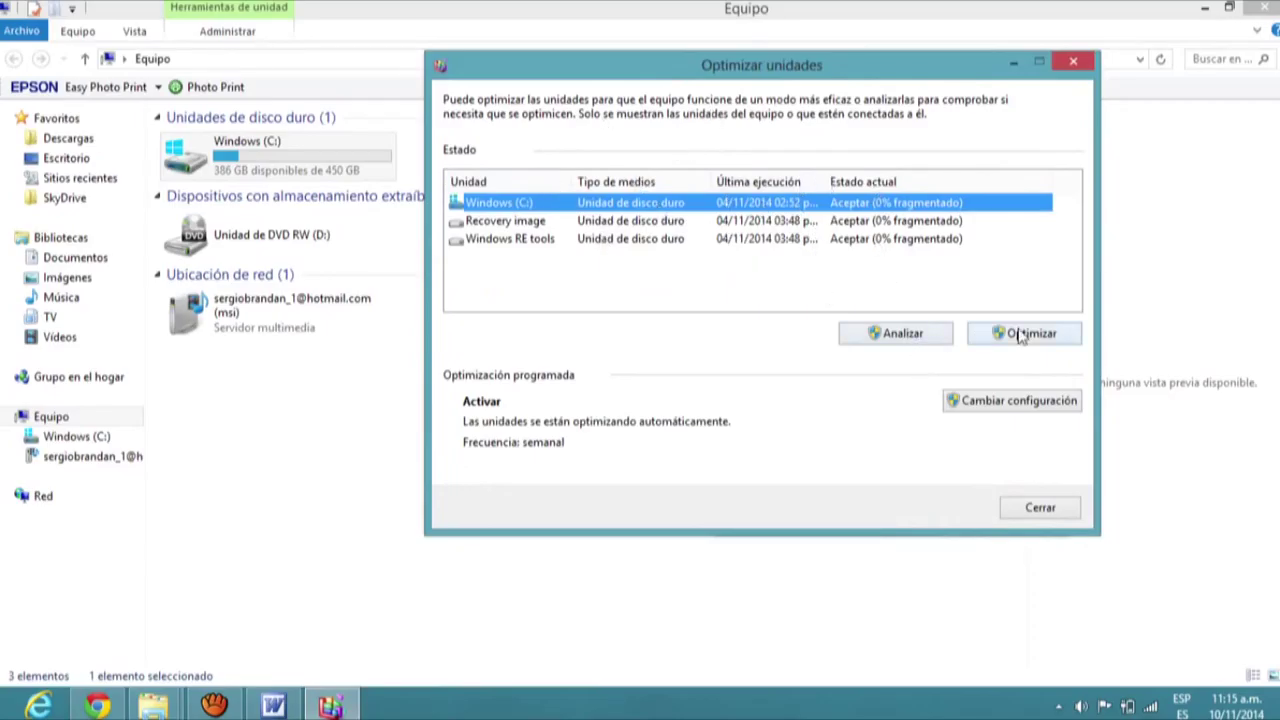
pyautogui.click(900, 337)
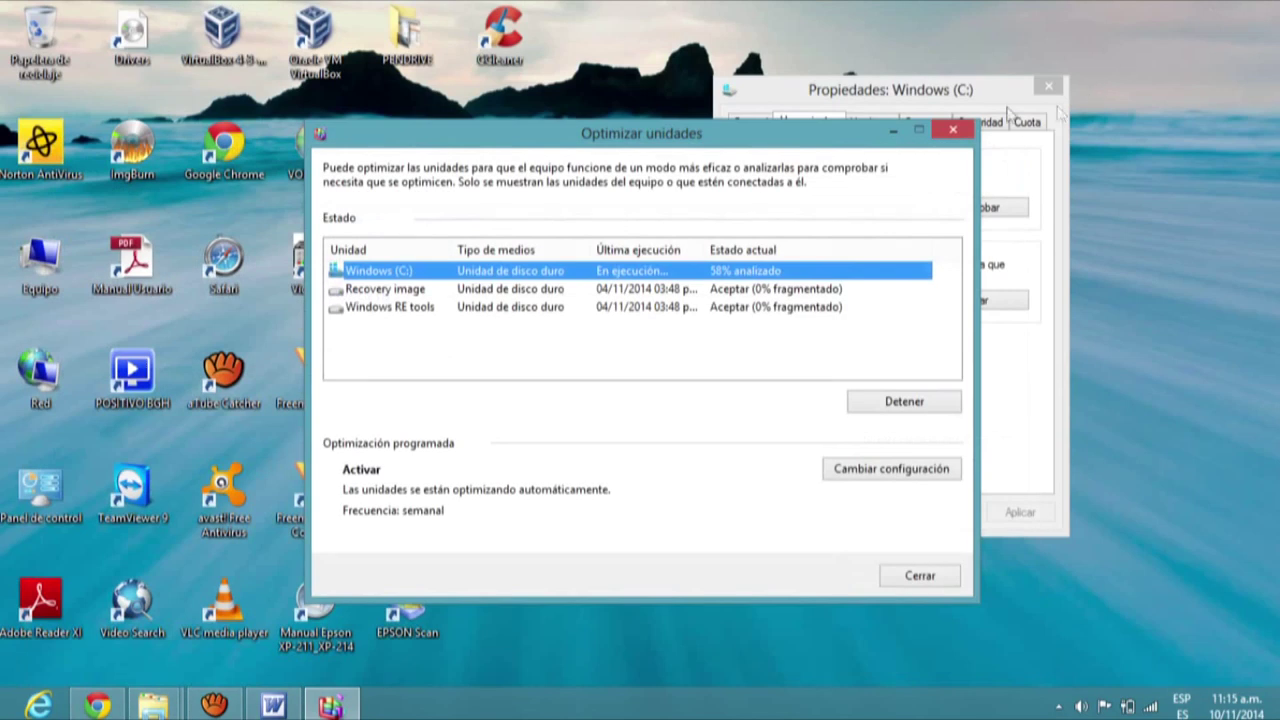
pyautogui.click(989, 110)
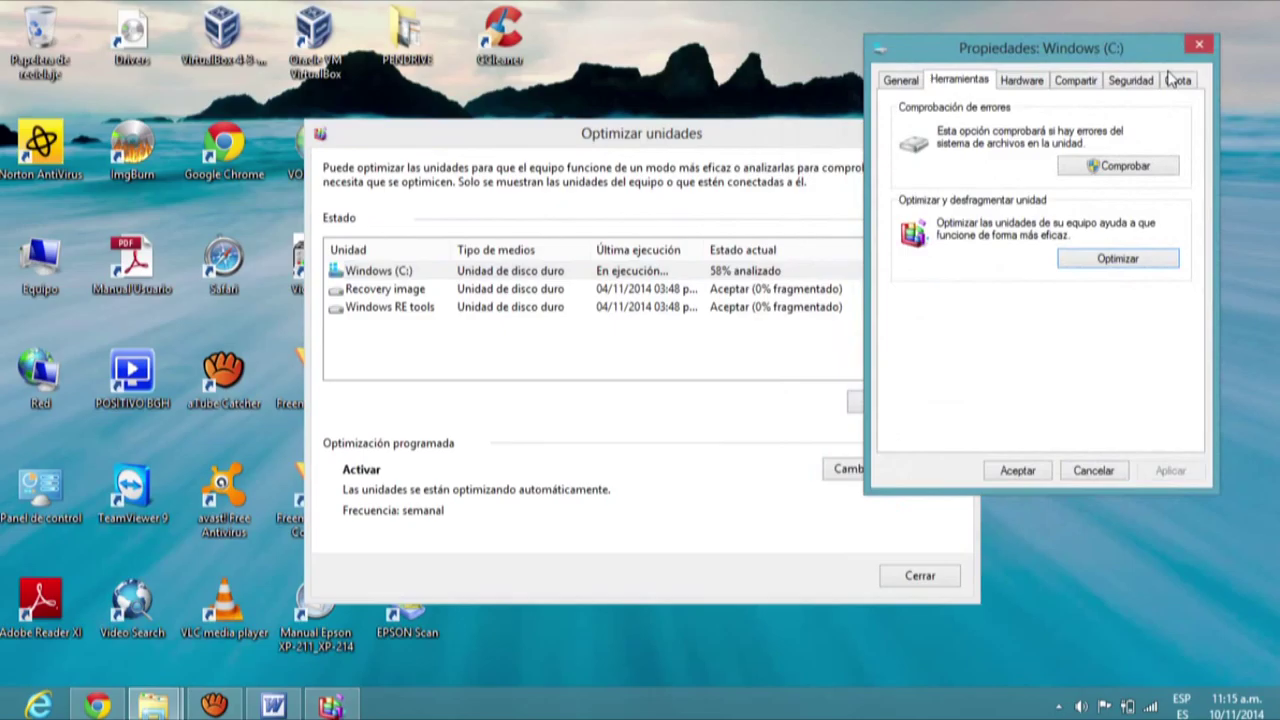
pyautogui.click(1199, 44)
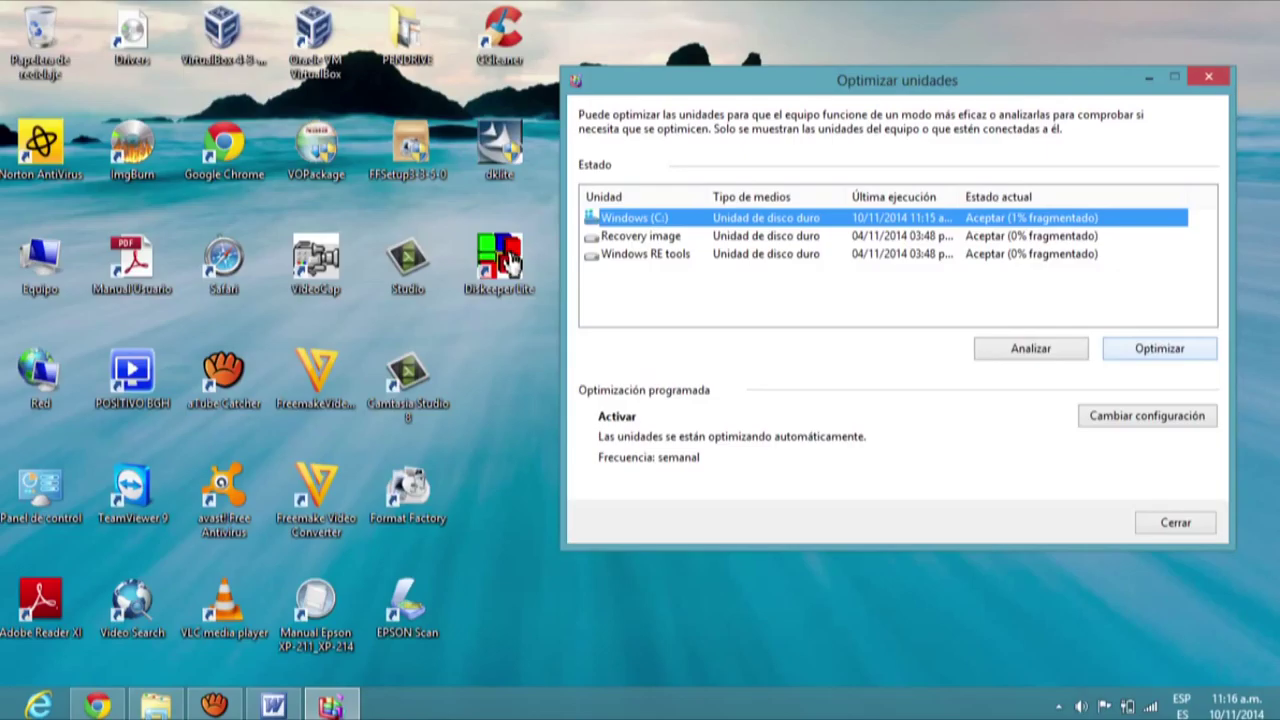
# Start optimizing the Windows (C:) drive and analyze the Recovery image partition.
pyautogui.press('Return')
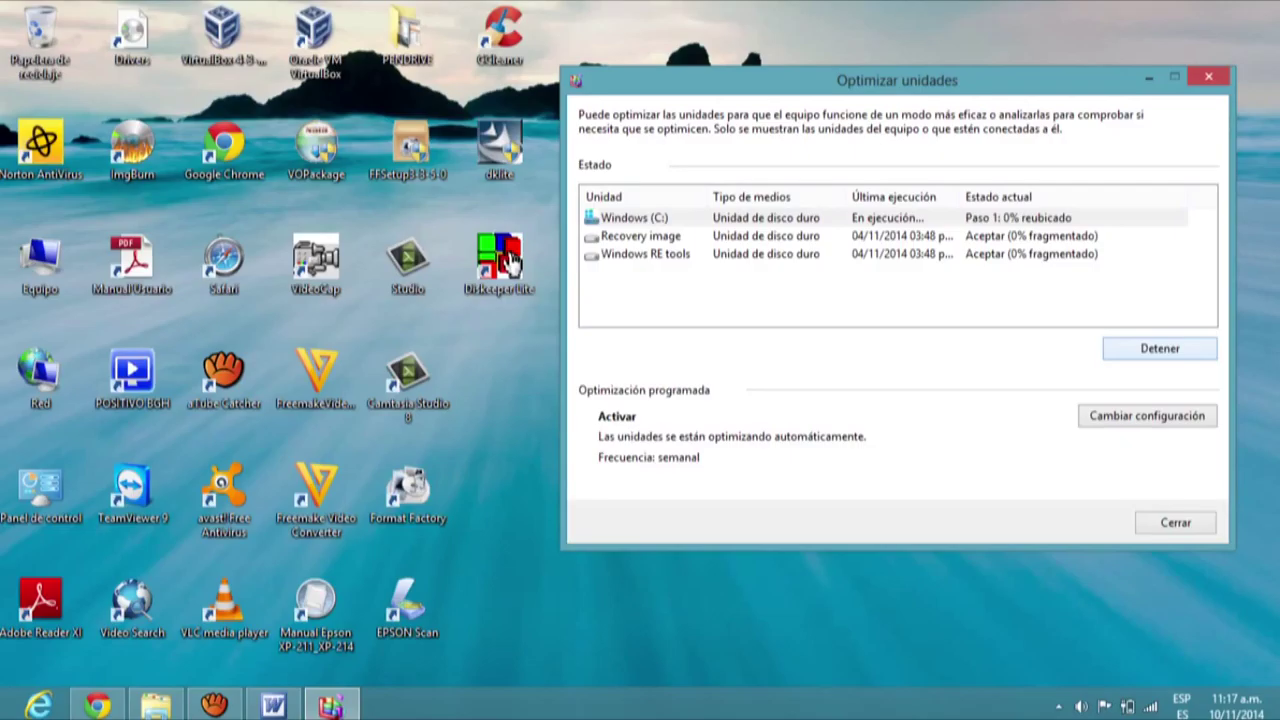
pyautogui.press('Down')
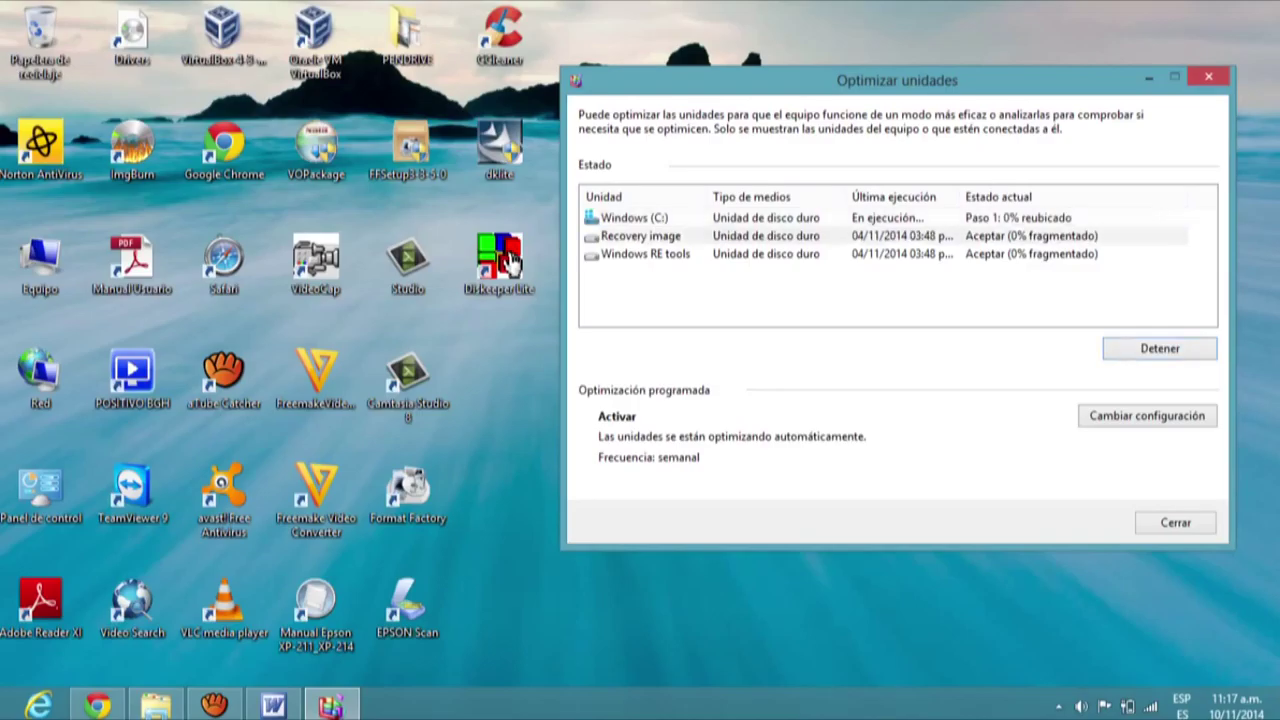
pyautogui.press('Return')
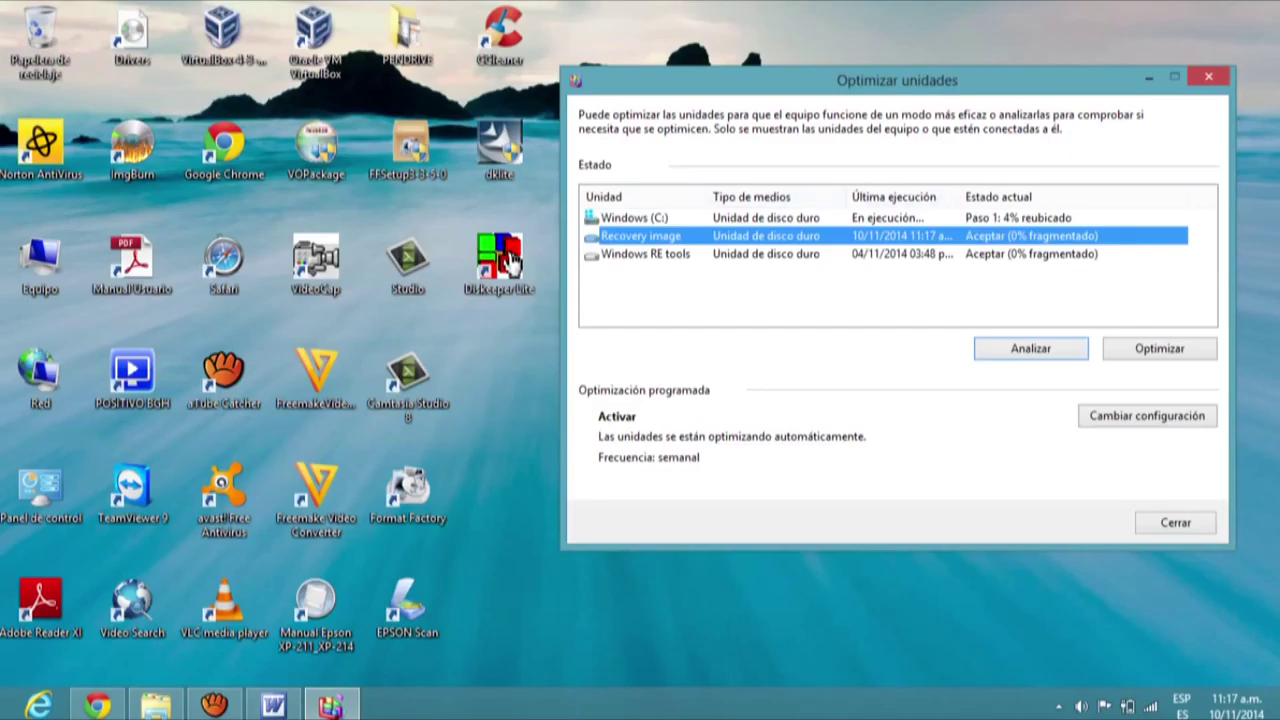
# Analyze the Windows RE tools partition and review the status of the listed drives.
pyautogui.press('Up')
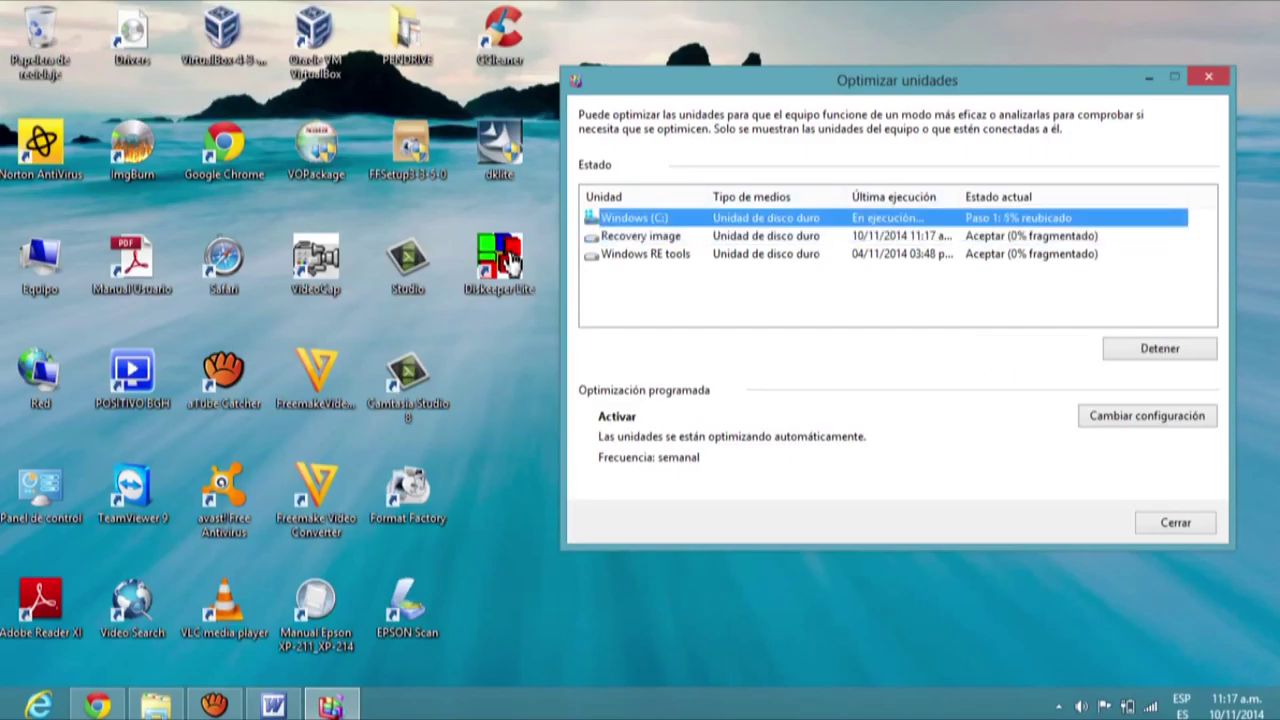
pyautogui.press('Down')
pyautogui.press('Tab')
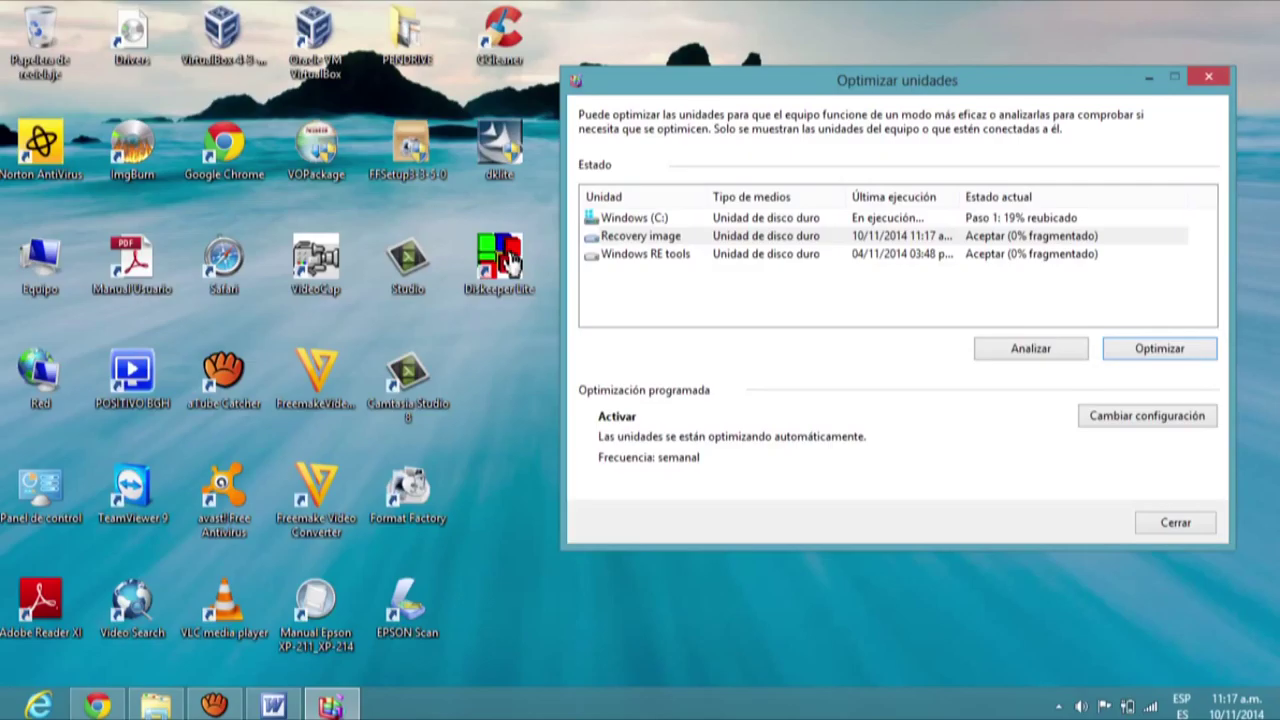
pyautogui.hotkey('shift', 'Tab')
pyautogui.press('Down')
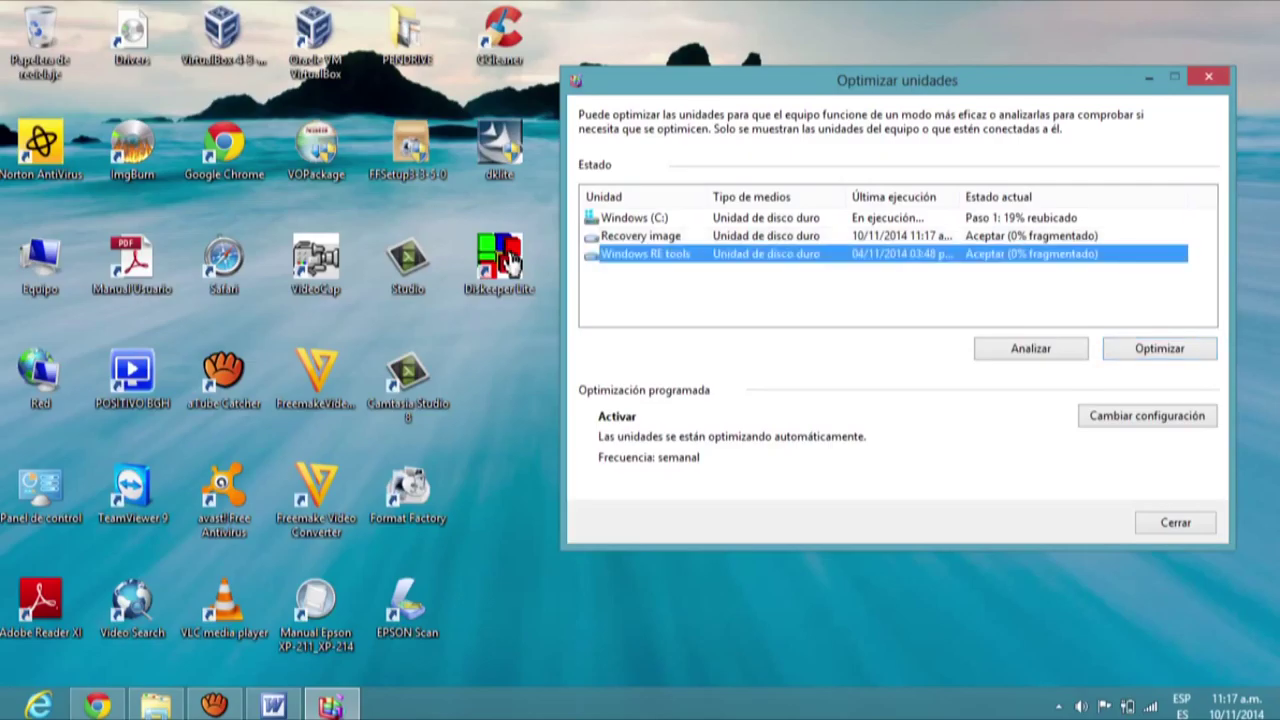
pyautogui.press('Up')
pyautogui.press('Tab')
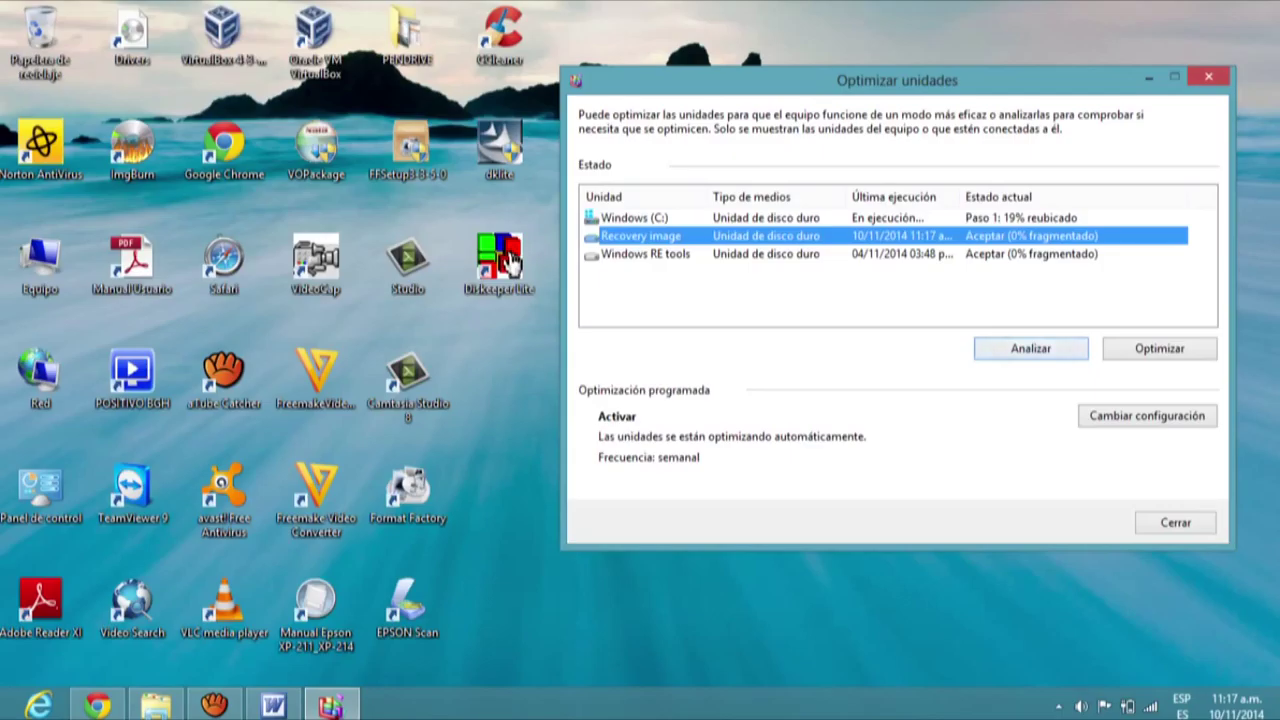
pyautogui.press('Down')
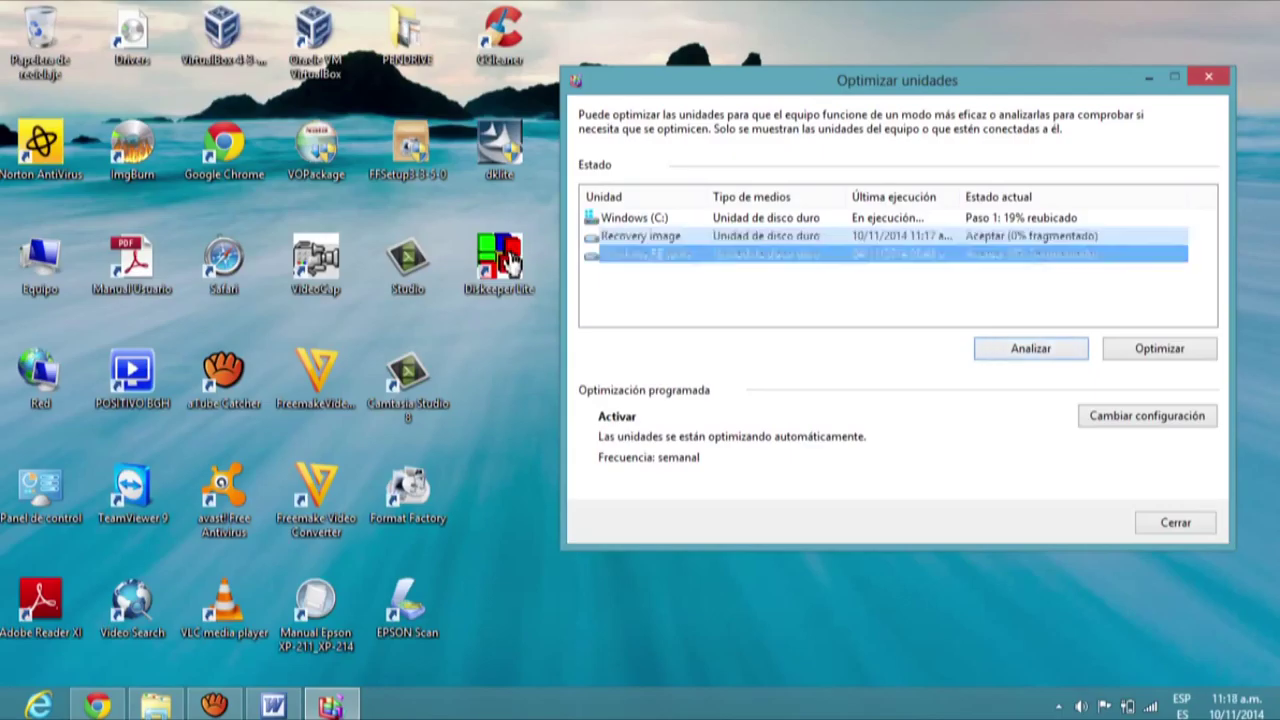
pyautogui.press('Return')
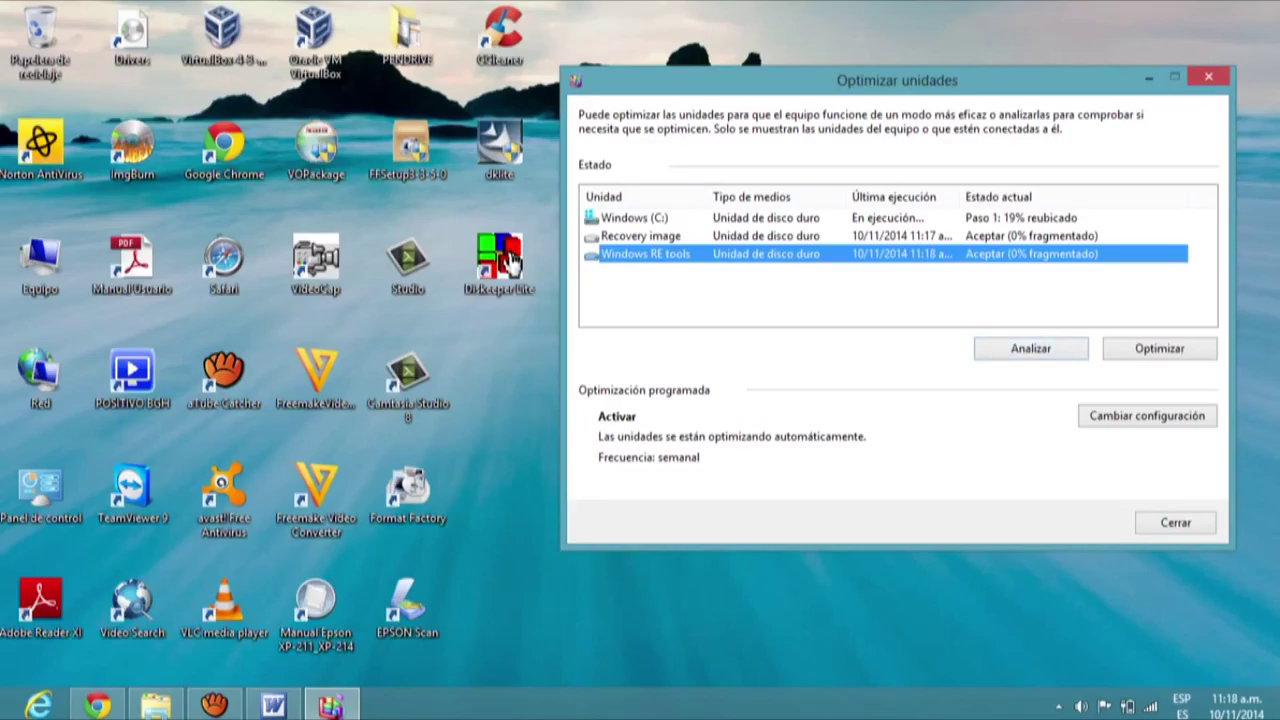
pyautogui.press('Up')
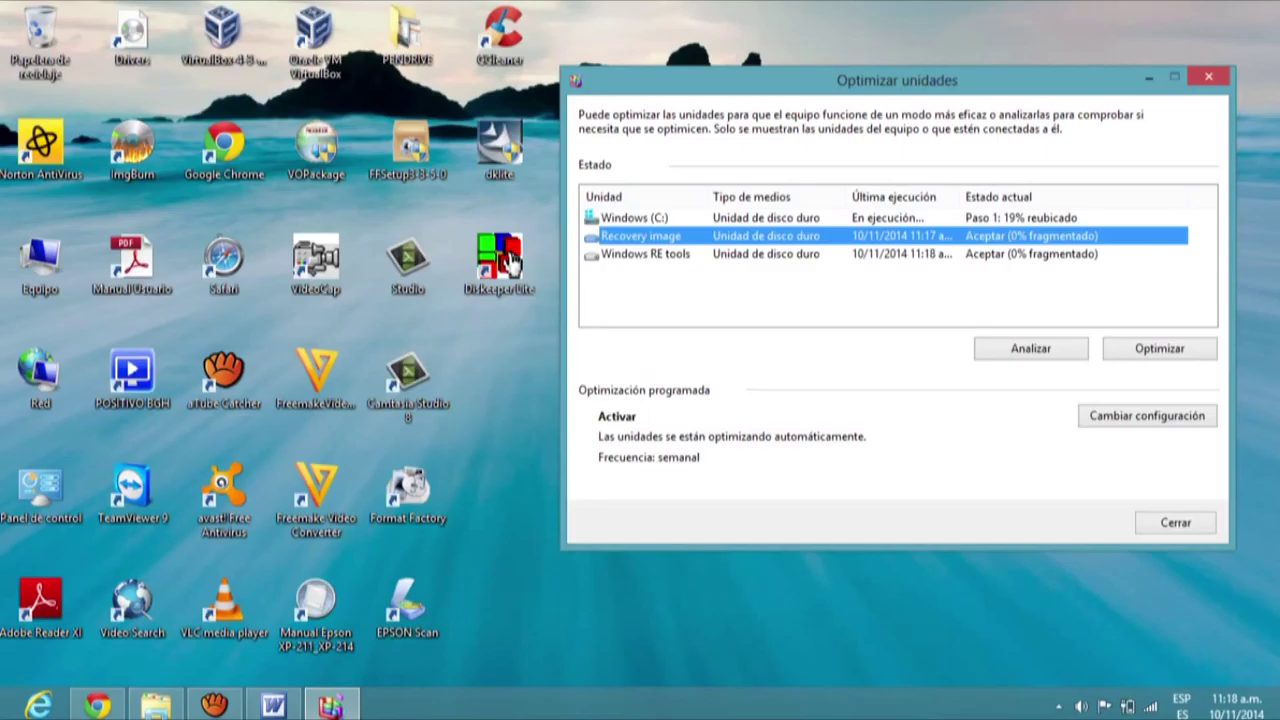
pyautogui.press('Up')
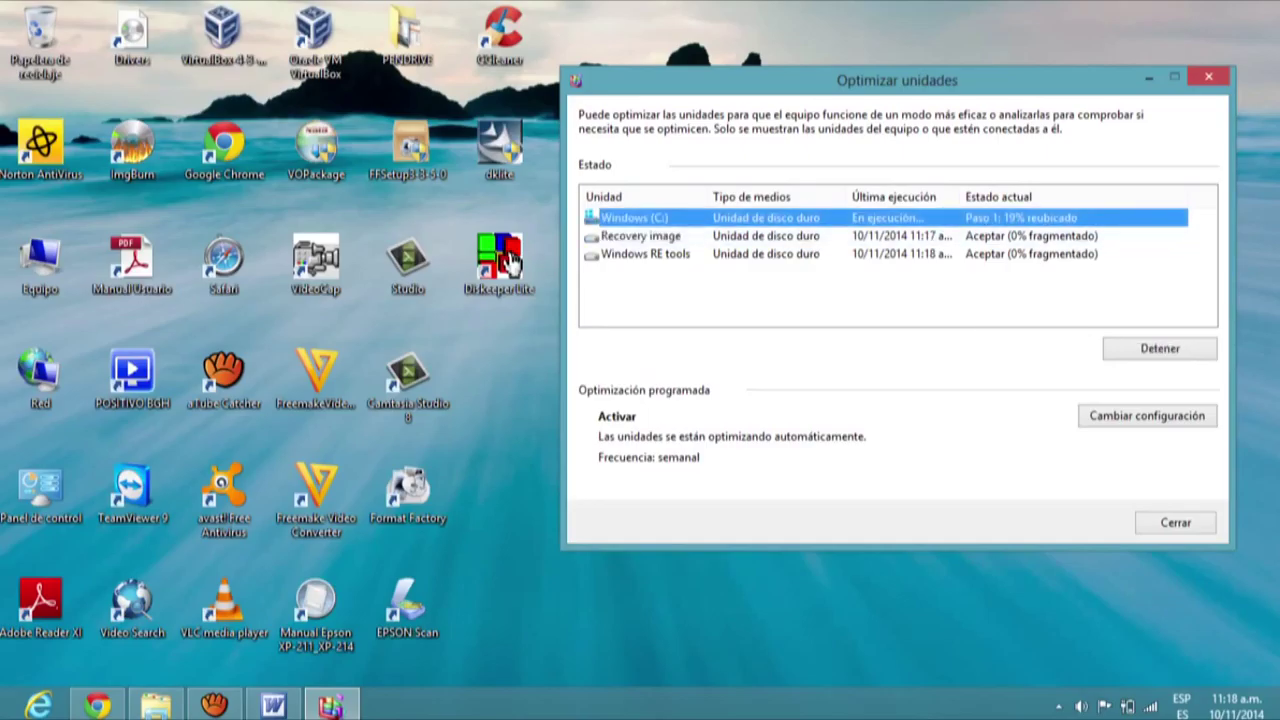
pyautogui.press('Down')
pyautogui.press('Down')
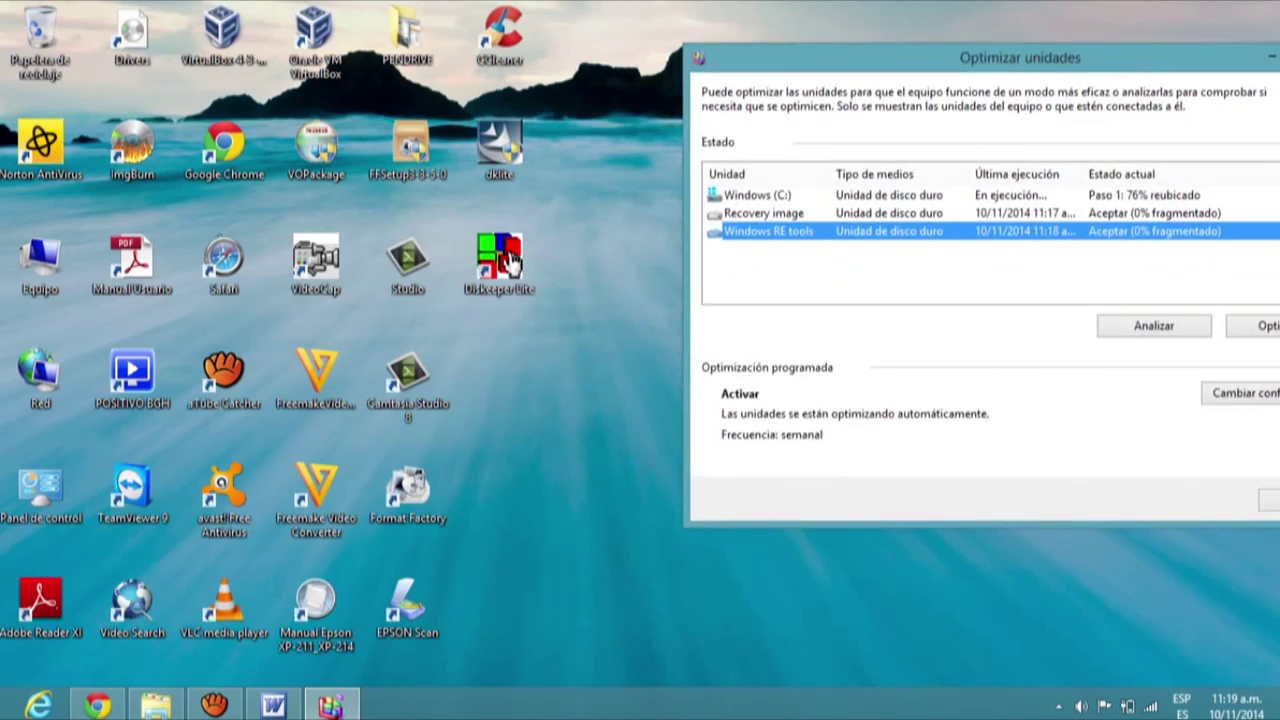
# Try twice to run Diskeeper Lite from the desktop, dismissing the Terminal Services warning and leaving the program each time.
pyautogui.click(500, 262)
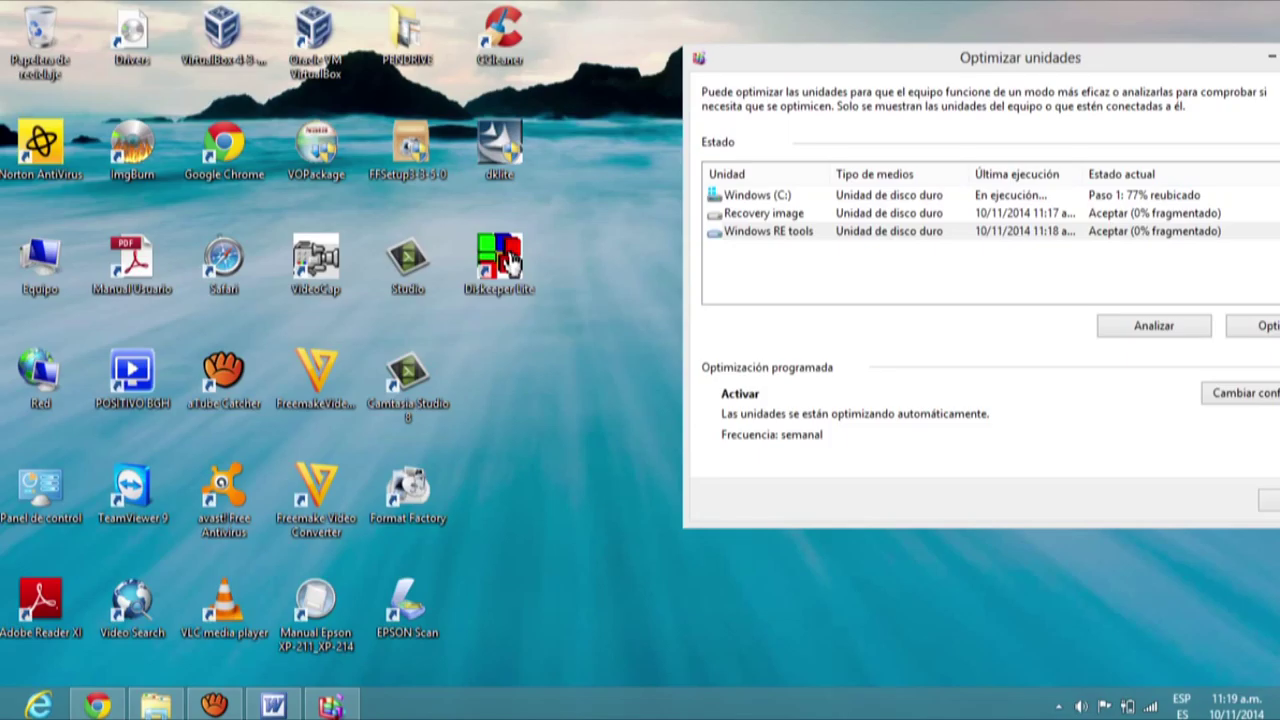
pyautogui.doubleClick(511, 262)
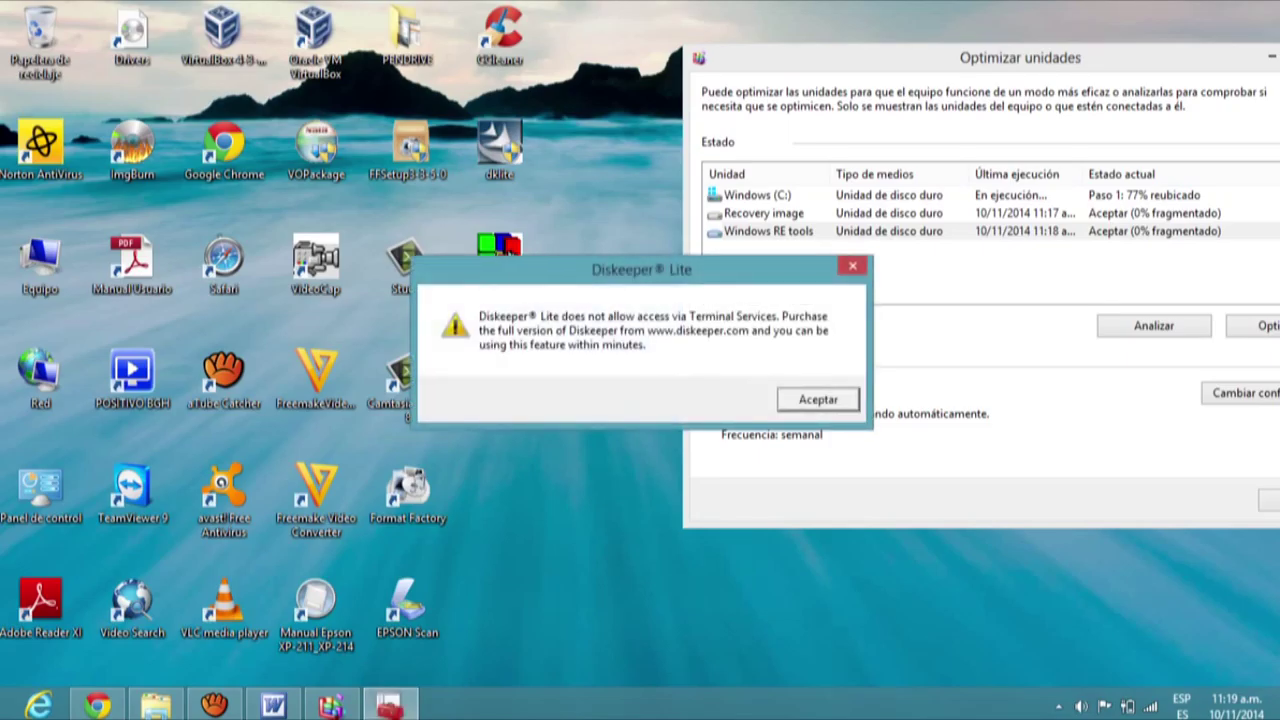
pyautogui.click(818, 399)
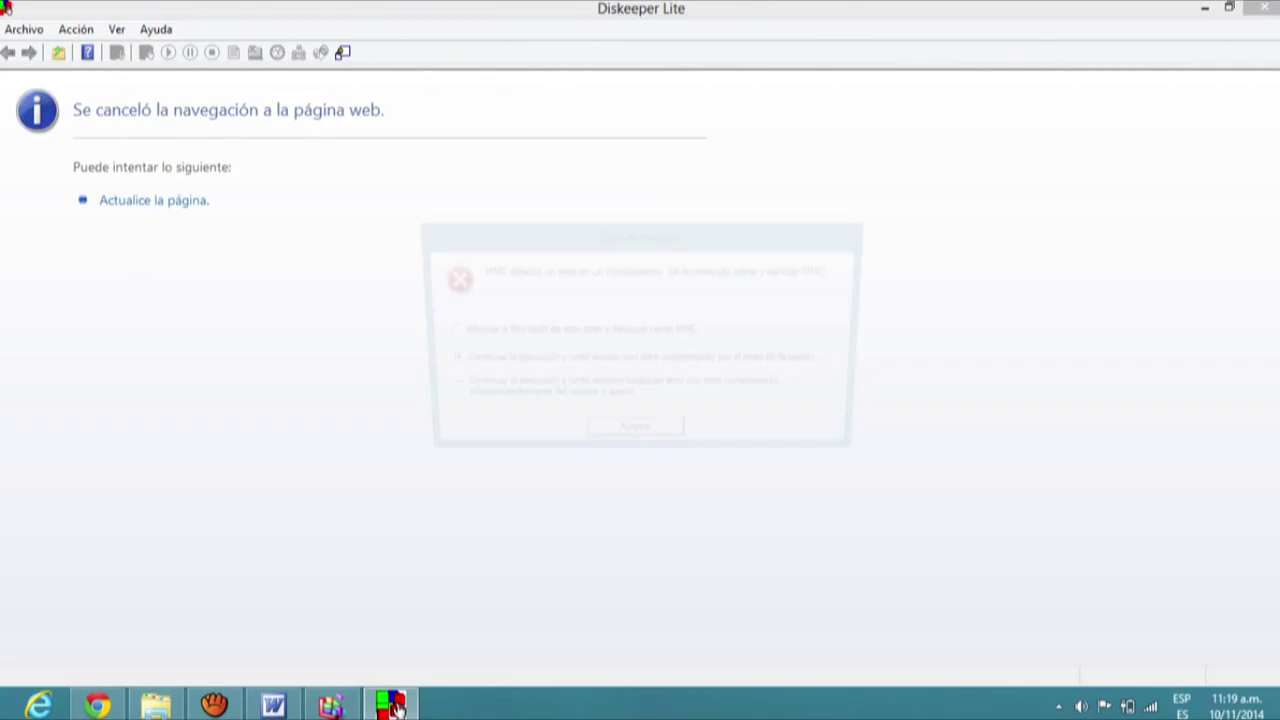
pyautogui.press('Return')
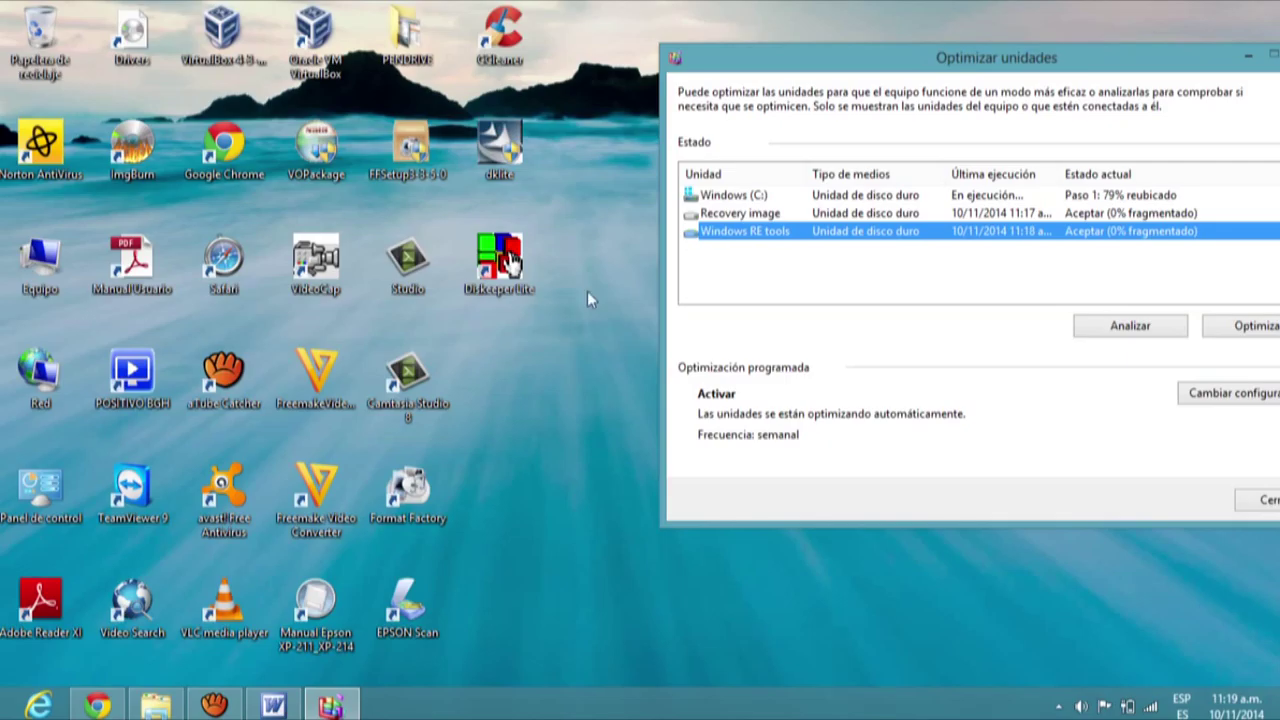
pyautogui.click(522, 284)
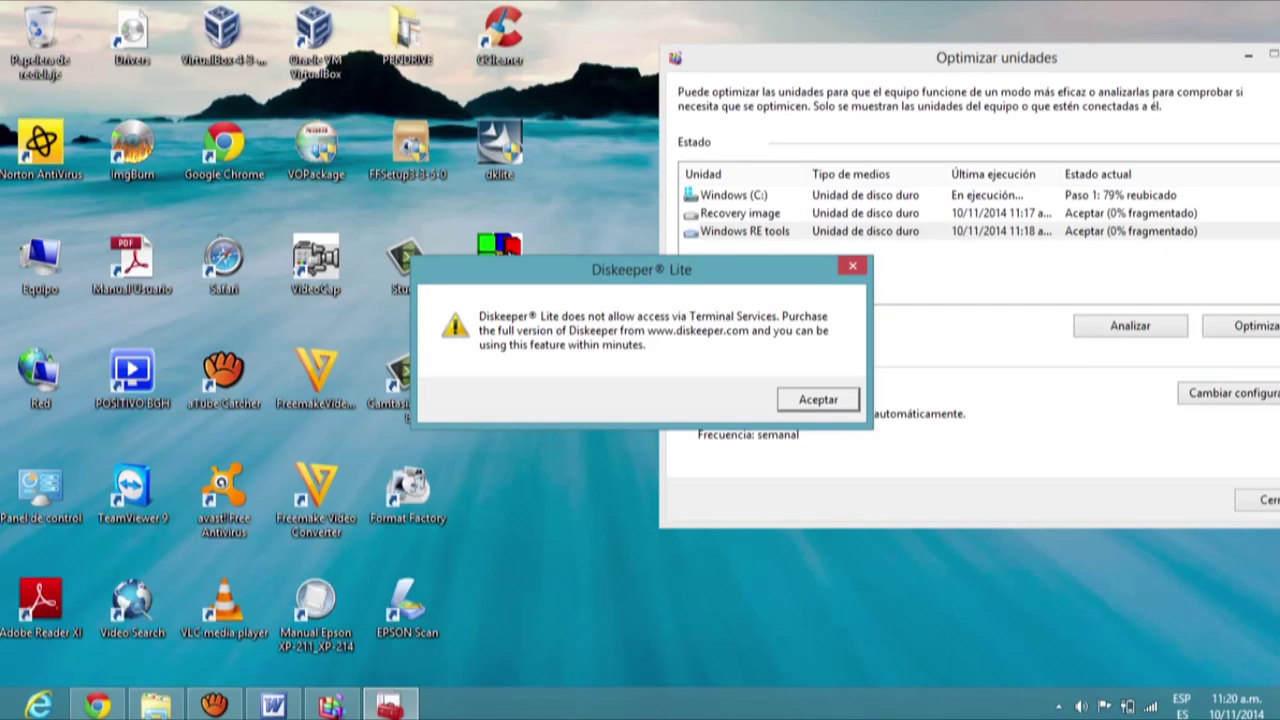
pyautogui.click(852, 265)
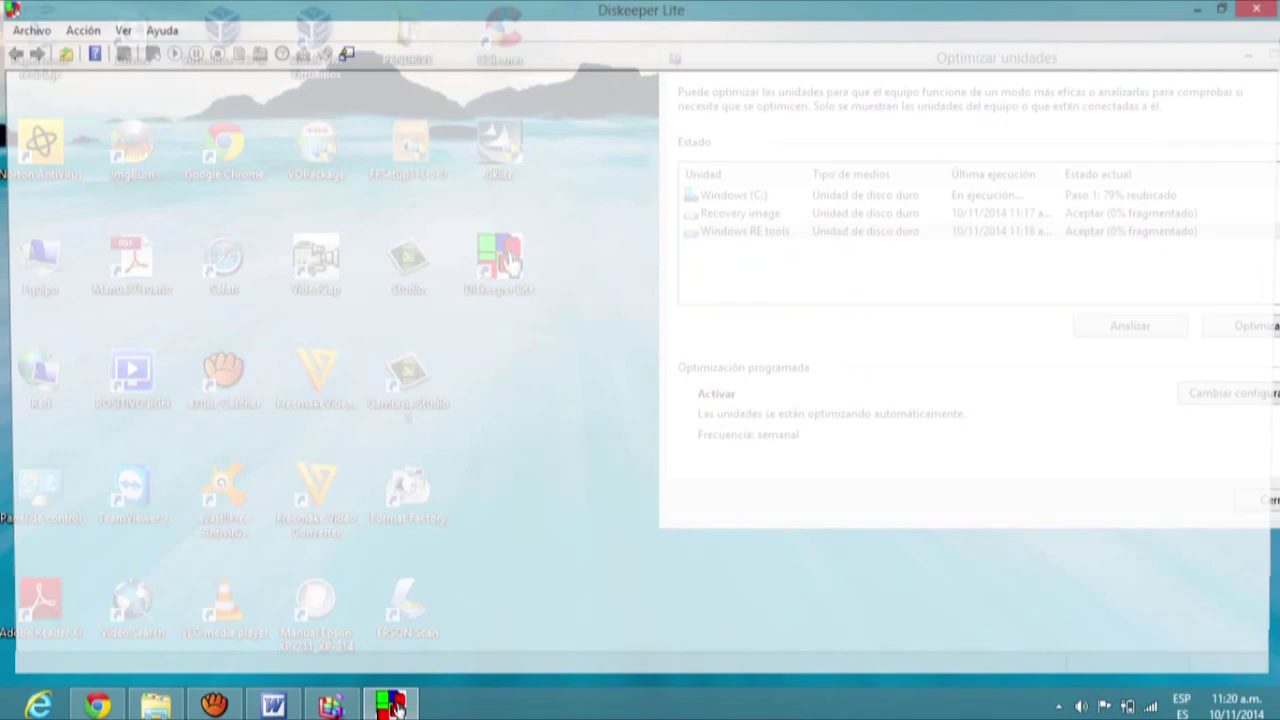
pyautogui.click(395, 706)
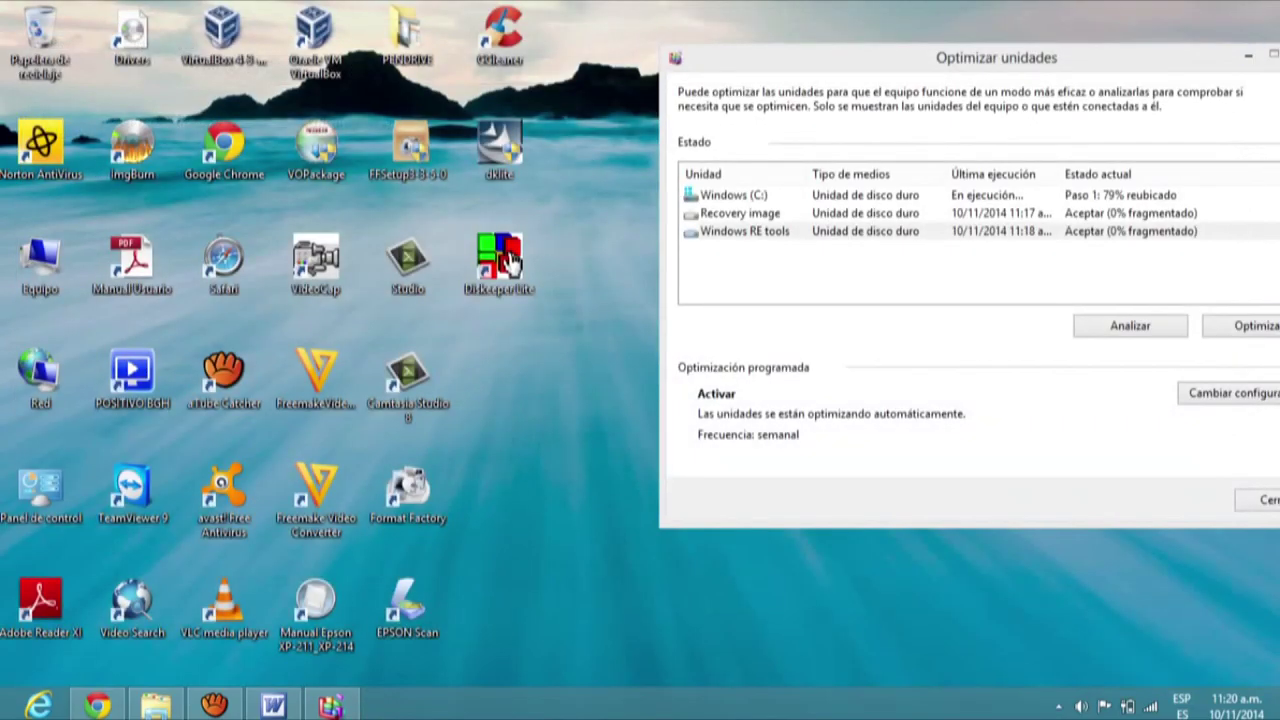